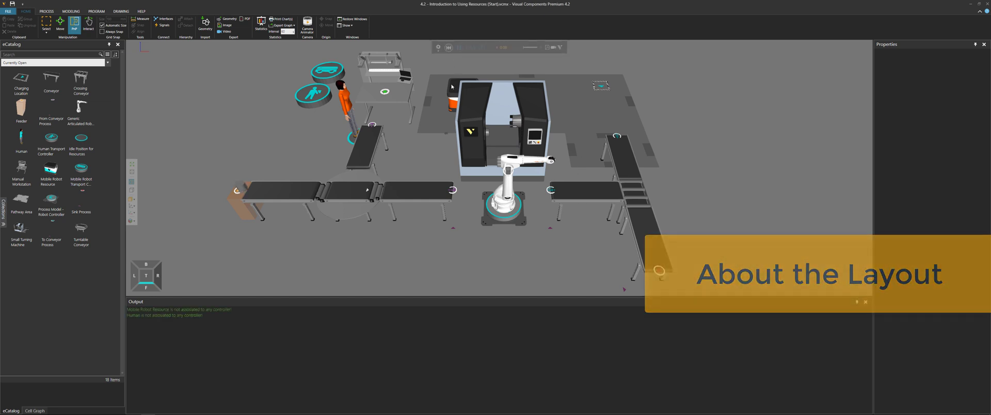
# Examine the running simulation around the human, turntable, machine, robot and outfeed conveyors, and reset it.
pyautogui.scroll(2, 441, 172)
pyautogui.scroll(2, 442, 173)
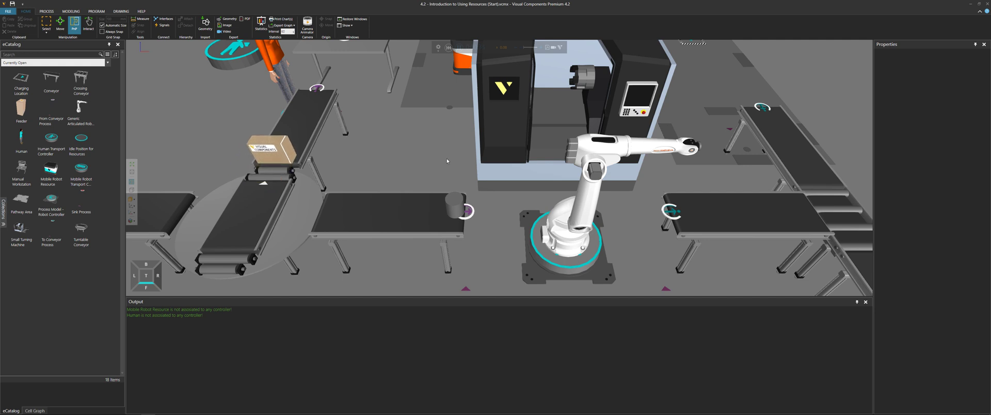
pyautogui.moveTo(370, 114); pyautogui.dragTo(491, 198, button='middle')
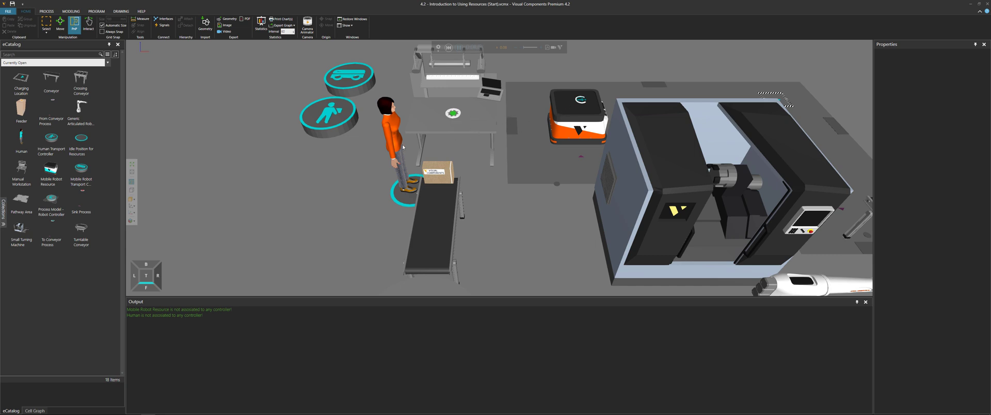
pyautogui.moveTo(578, 136); pyautogui.dragTo(454, 177, button='middle')
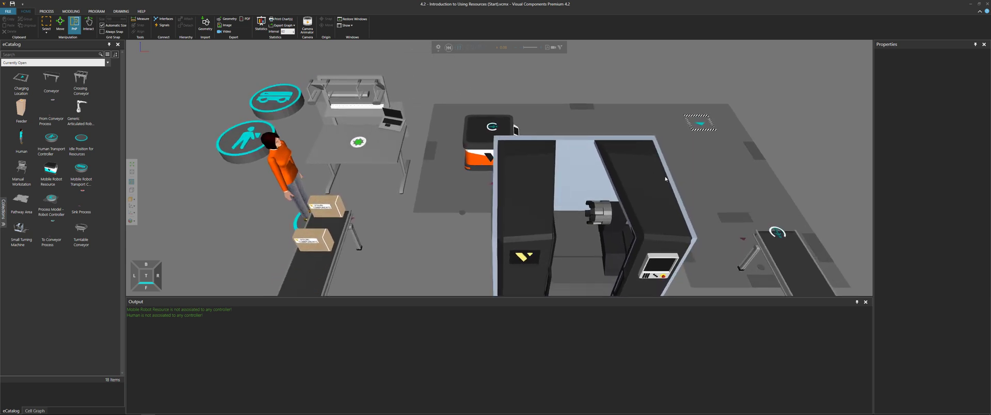
pyautogui.moveTo(755, 198); pyautogui.dragTo(514, 126, button='middle')
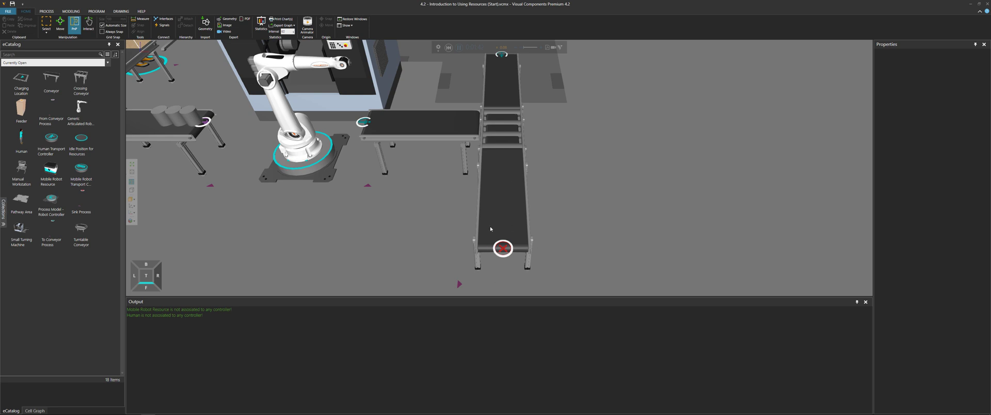
pyautogui.moveTo(324, 223); pyautogui.dragTo(540, 272, button='middle')
pyautogui.scroll(-1, 540, 272)
pyautogui.scroll(-1, 467, 175)
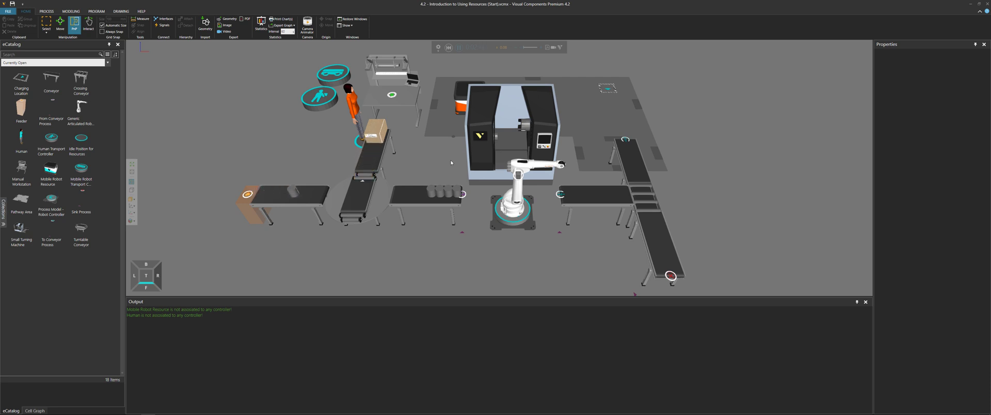
pyautogui.click(449, 47)
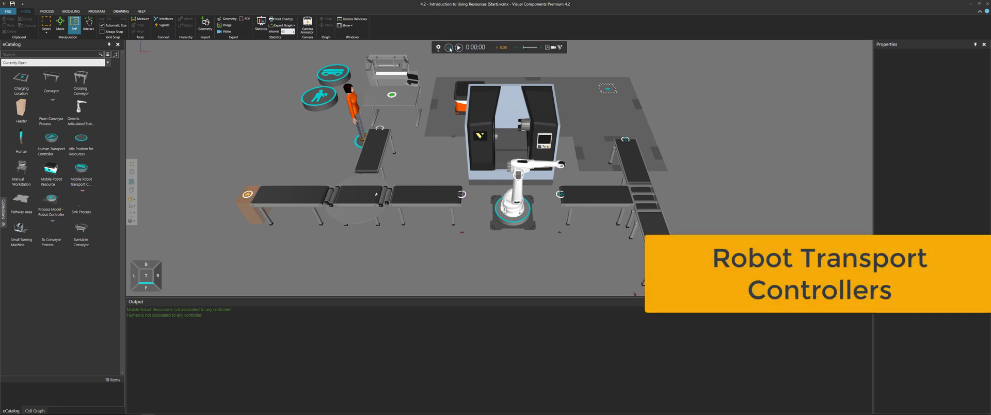
# Pull the generic robot off its robot controller pedestal, snap it back on, and select the controller.
pyautogui.click(78, 32)
pyautogui.scroll(5, 547, 232)
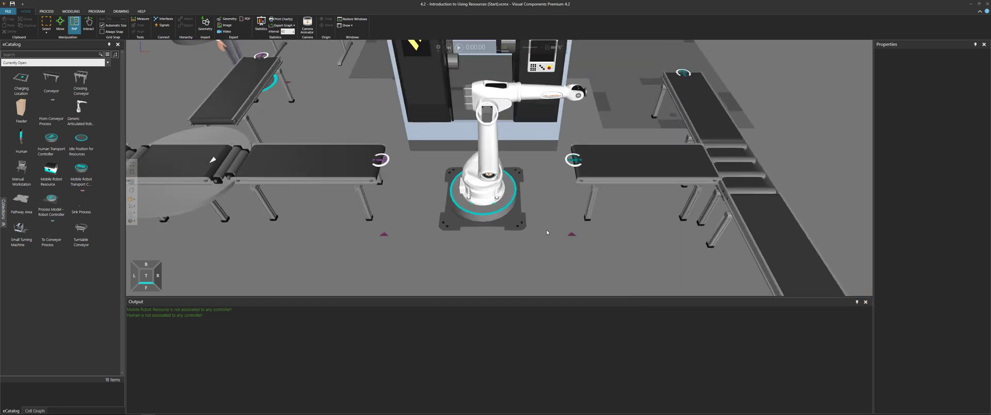
pyautogui.scroll(5, 547, 233)
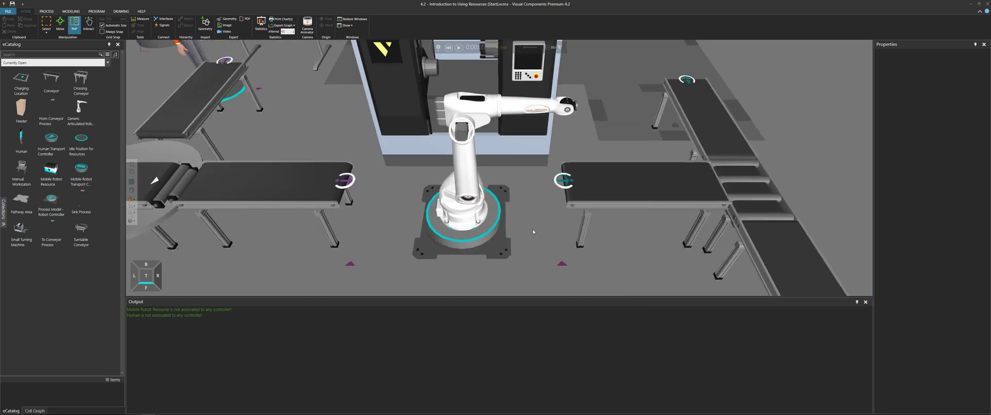
pyautogui.click(472, 212)
pyautogui.moveTo(467, 215); pyautogui.dragTo(579, 269)
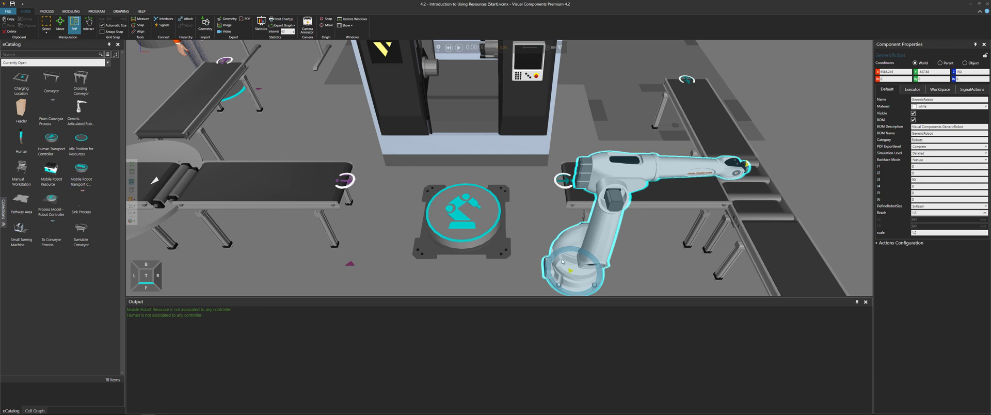
pyautogui.moveTo(585, 281); pyautogui.dragTo(473, 217)
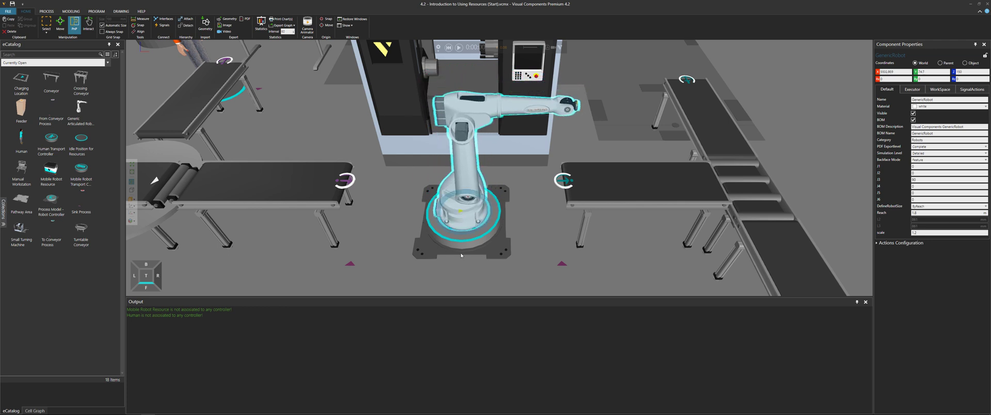
pyautogui.click(519, 228)
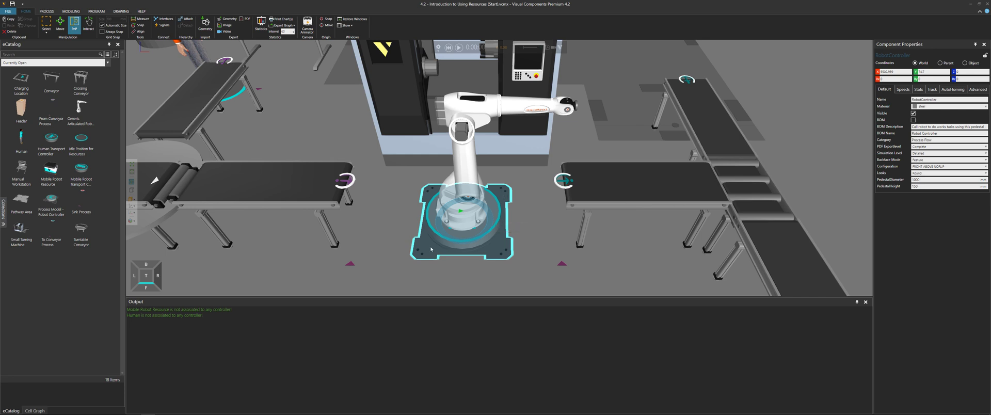
# Connect the Human to the Resources interface of the Human Transport Controller.
pyautogui.moveTo(310, 122); pyautogui.dragTo(584, 300, button='middle')
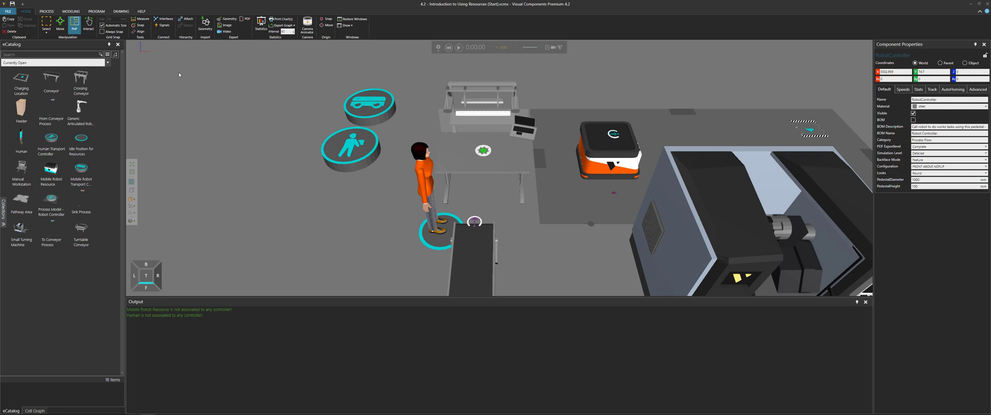
pyautogui.click(165, 19)
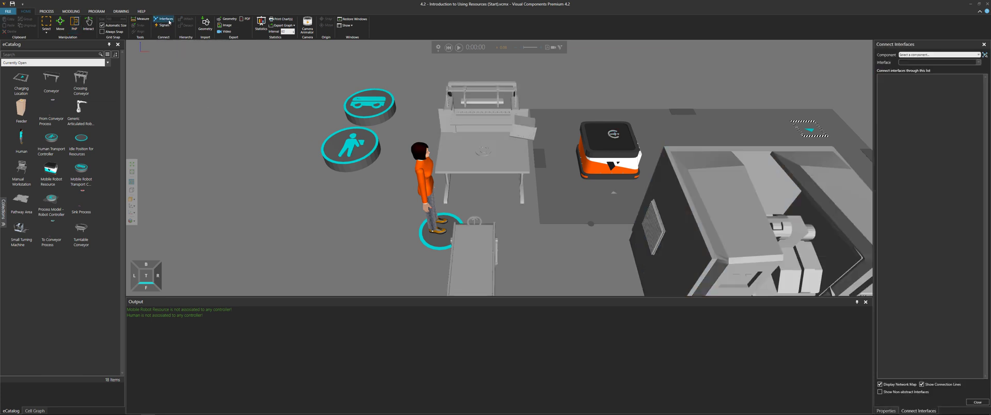
pyautogui.click(352, 149)
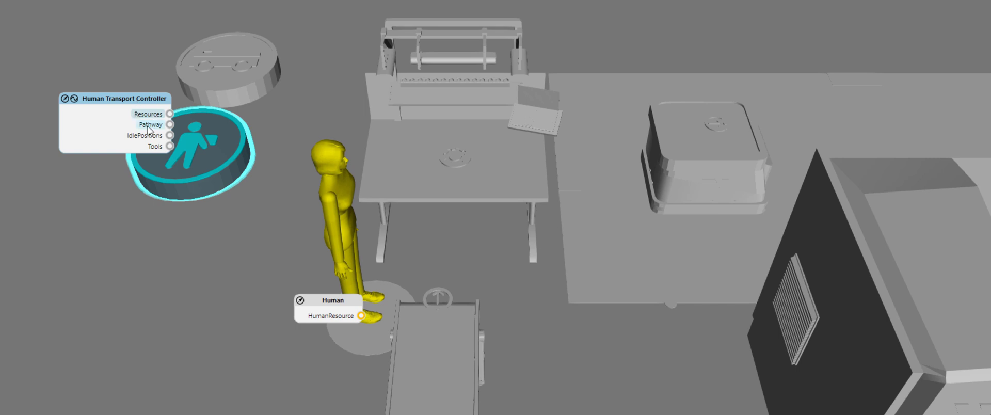
pyautogui.moveTo(149, 129)
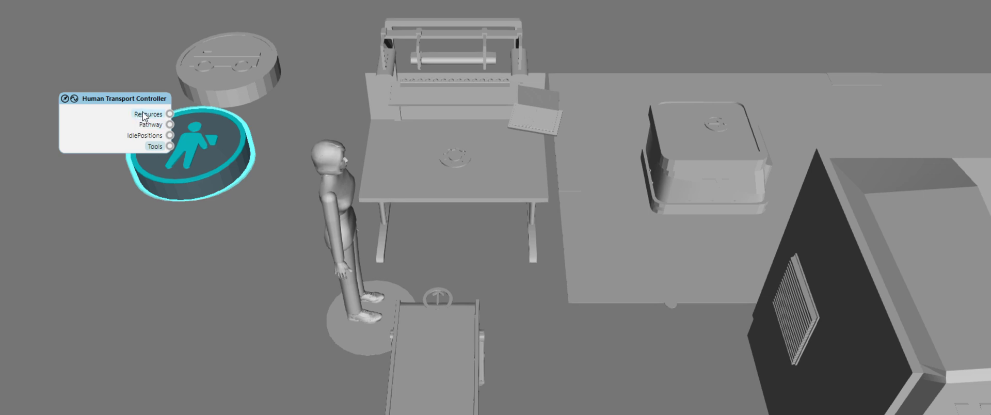
pyautogui.moveTo(145, 117)
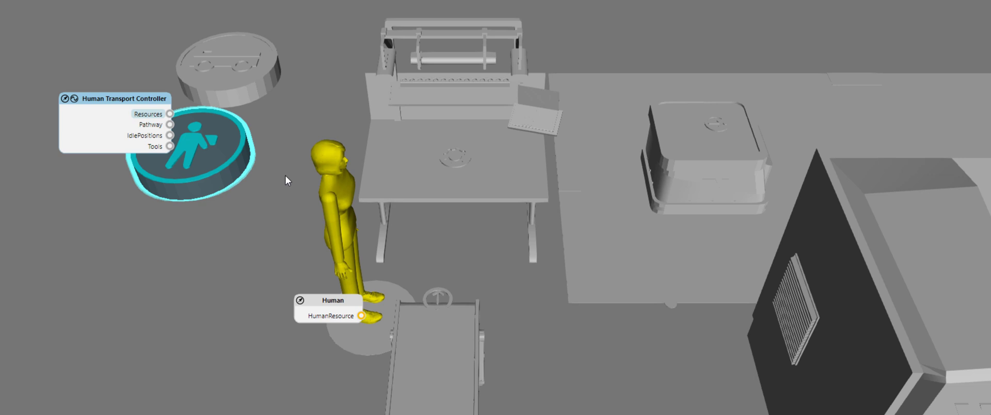
pyautogui.click(336, 199)
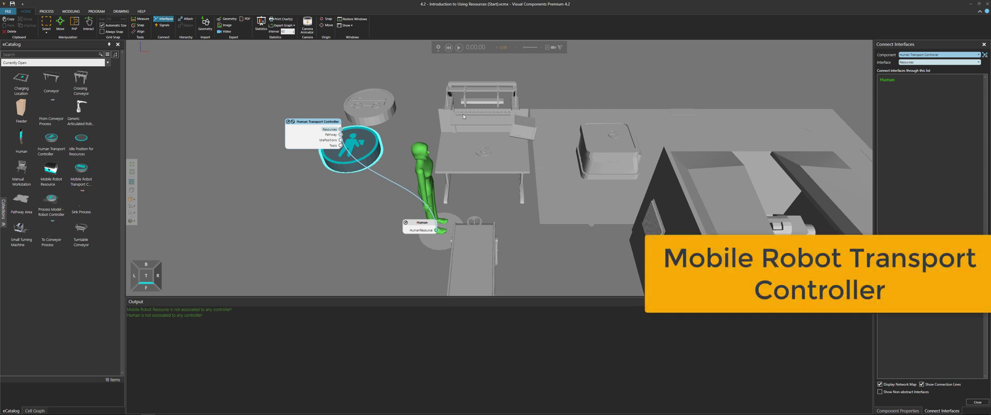
# Connect the Mobile Robot Resource to the Resources interface of the Mobile Robot Transport Controller.
pyautogui.click(934, 55)
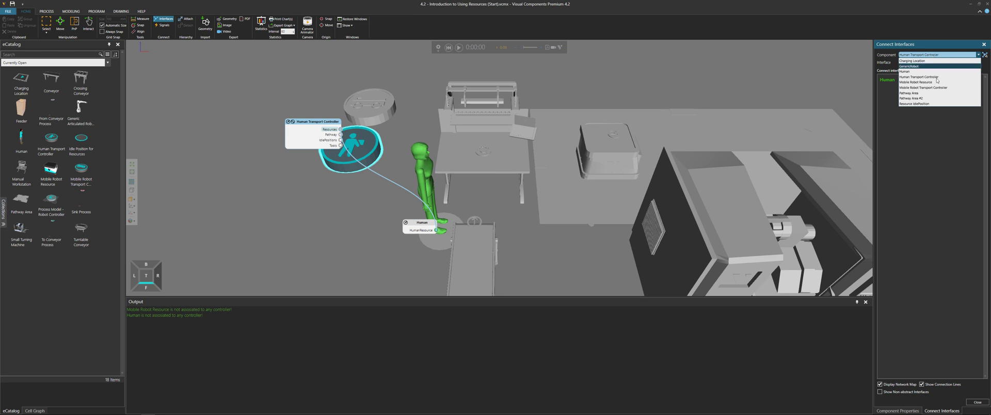
pyautogui.click(985, 58)
pyautogui.click(985, 56)
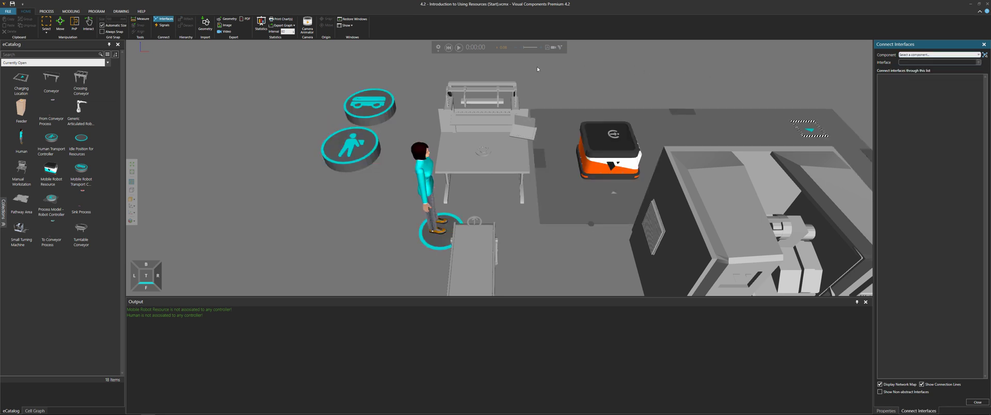
pyautogui.click(377, 106)
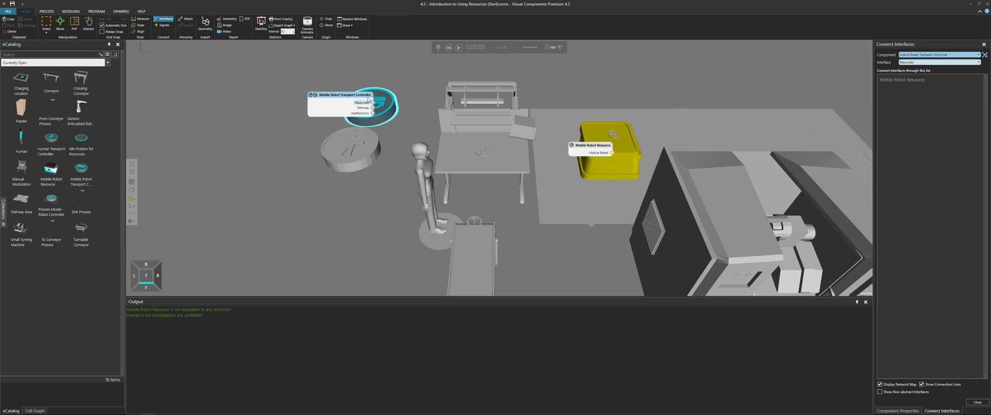
pyautogui.moveTo(356, 98); pyautogui.dragTo(341, 91)
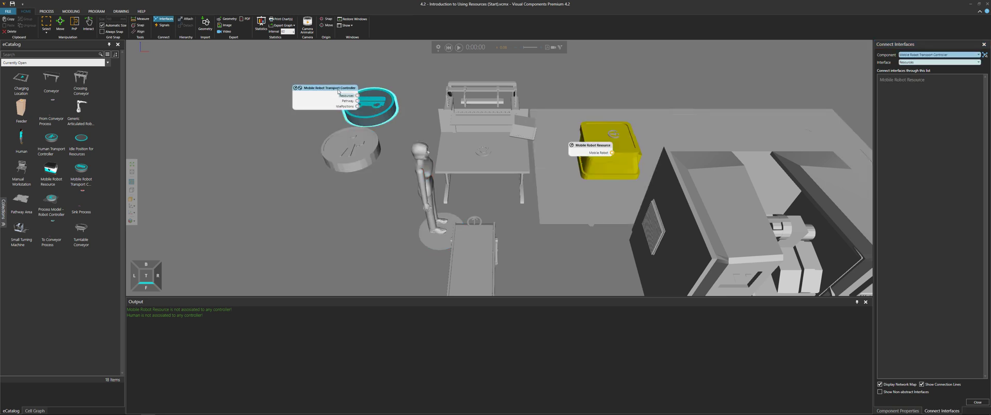
pyautogui.click(344, 101)
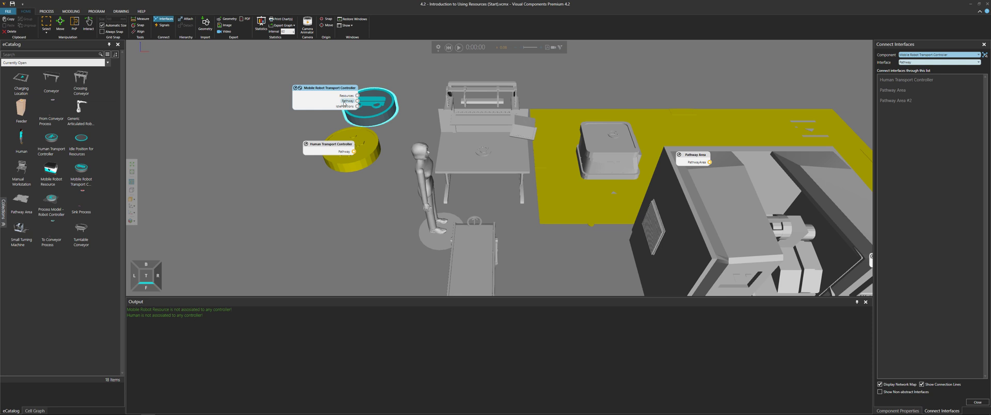
pyautogui.click(341, 108)
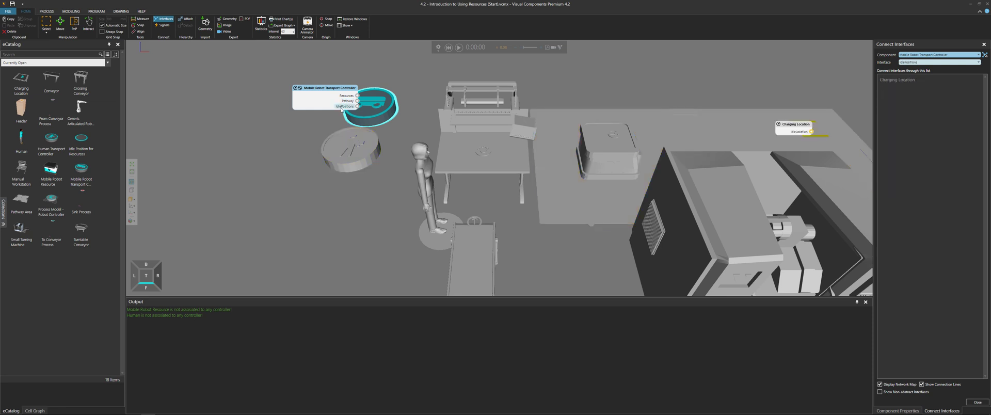
pyautogui.click(346, 96)
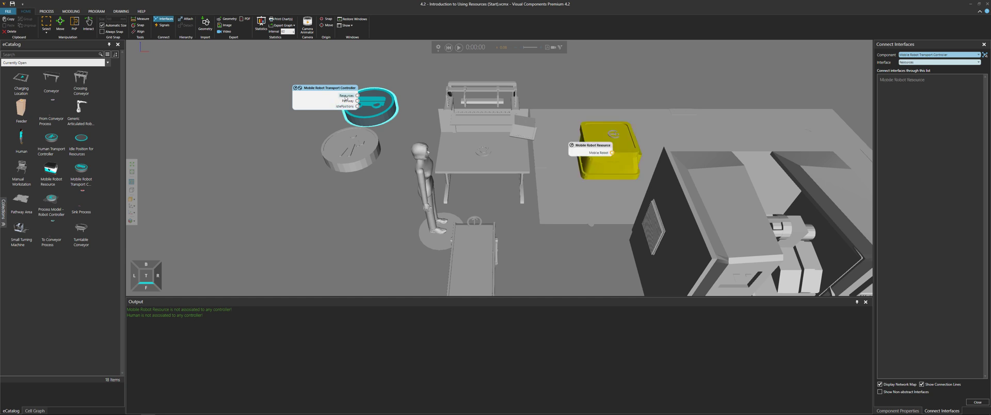
pyautogui.click(600, 129)
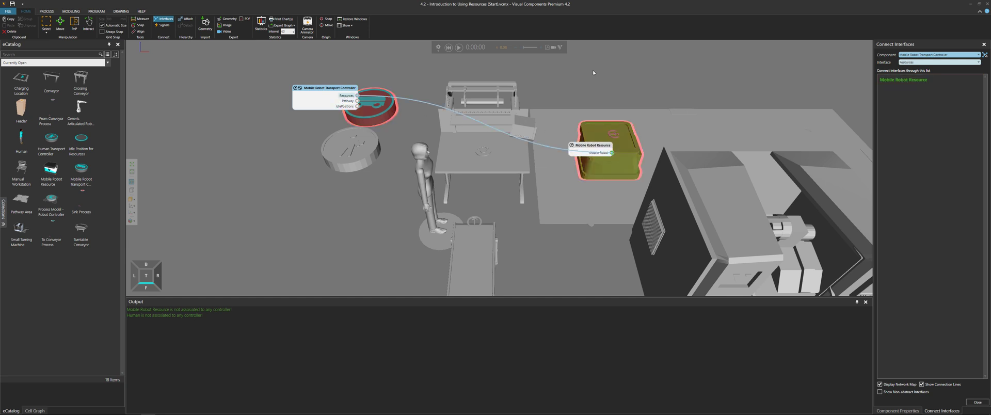
# Connect Pathway Area and Pathway Area #2 to the Mobile Robot Transport Controller's Pathway interface and finish interface editing.
pyautogui.moveTo(697, 86); pyautogui.dragTo(463, 76, button='right')
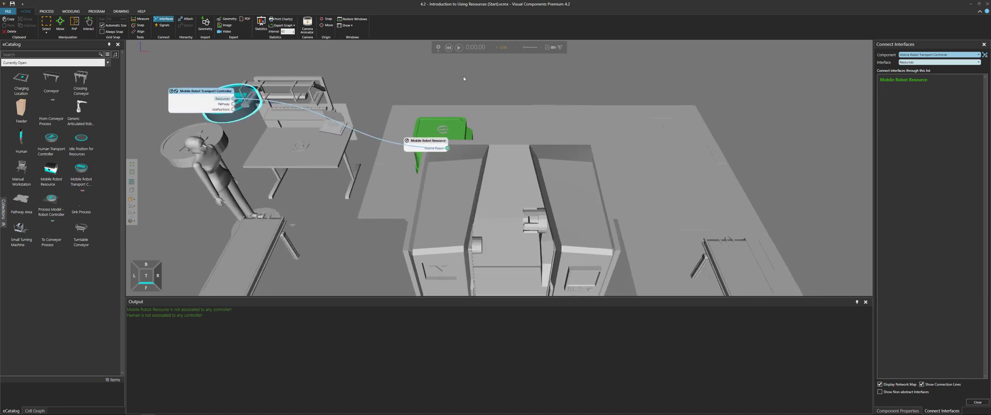
pyautogui.click(221, 104)
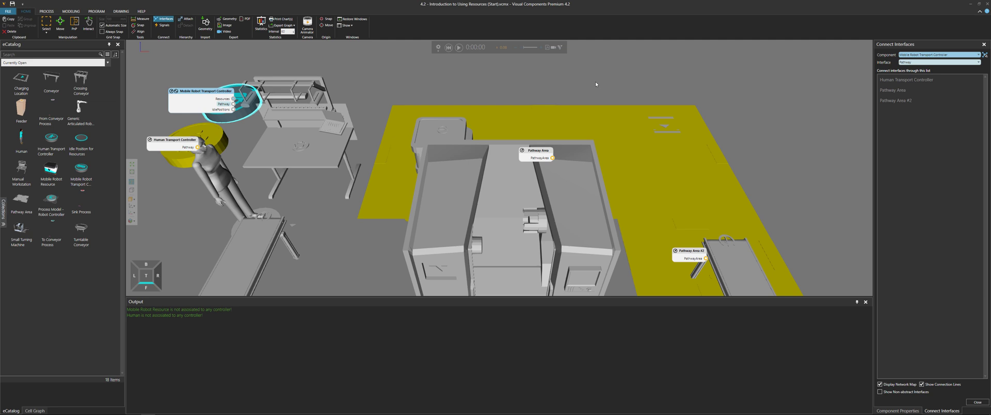
pyautogui.click(604, 118)
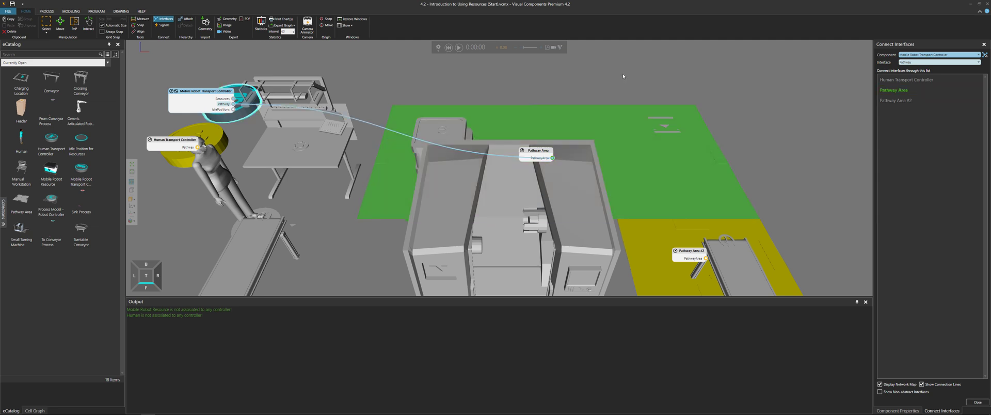
pyautogui.moveTo(805, 157); pyautogui.dragTo(714, 118, button='middle')
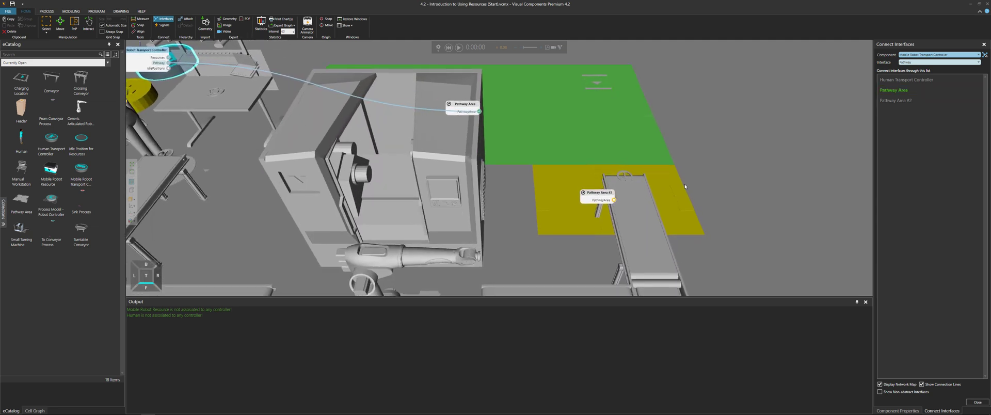
pyautogui.click(667, 185)
pyautogui.moveTo(738, 150); pyautogui.dragTo(787, 178, button='right')
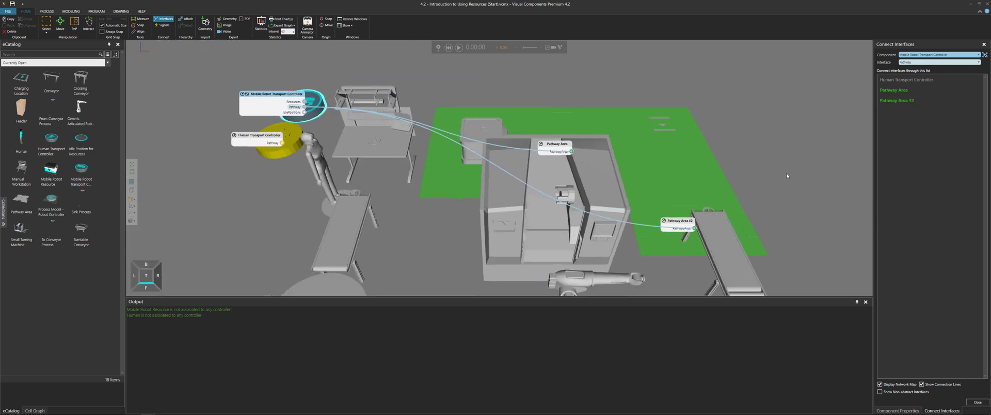
pyautogui.press('Escape')
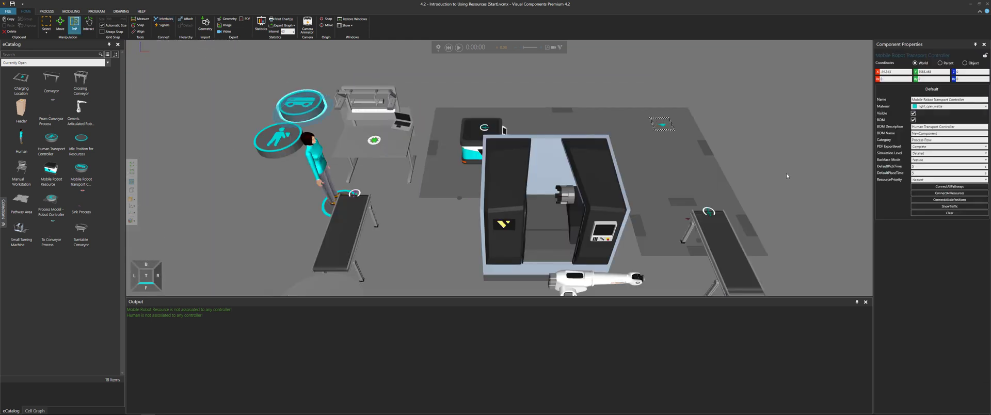
# Clear the output messages, then run the simulation briefly to check the controller connections and reset it.
pyautogui.rightClick(304, 326)
pyautogui.click(329, 332)
pyautogui.click(459, 48)
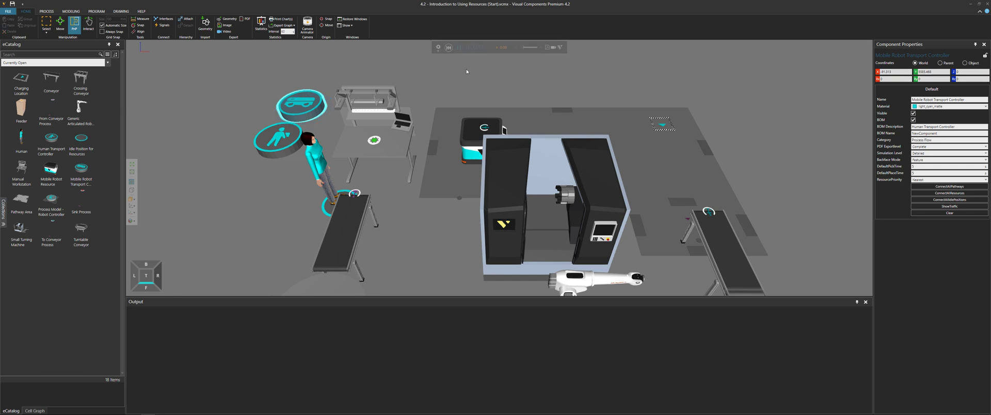
pyautogui.click(448, 48)
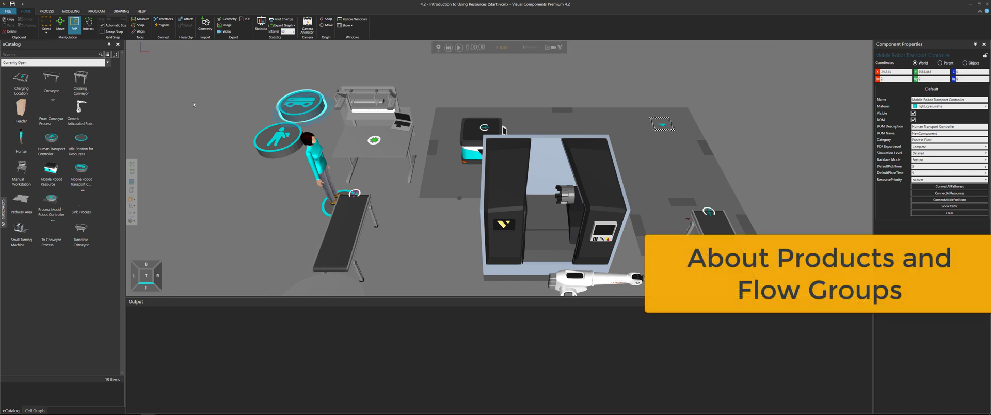
# Show the process setup with its product types and flow editor, and examine the transport nodes across the layout.
pyautogui.click(50, 12)
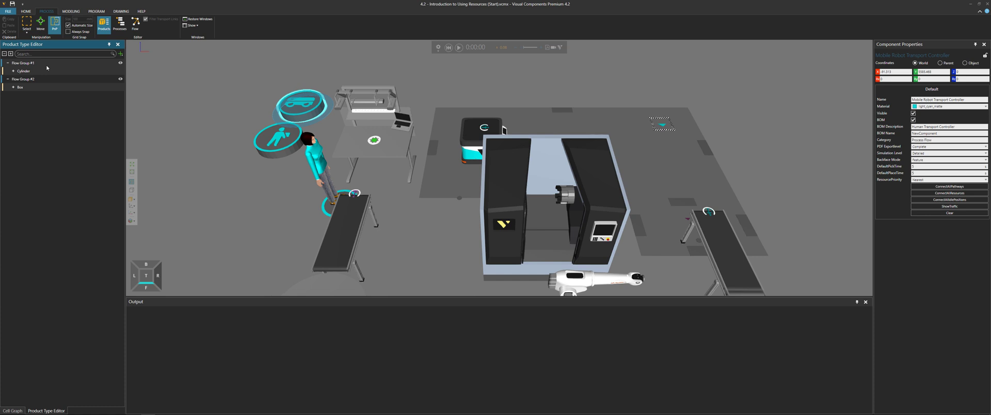
pyautogui.moveTo(387, 219); pyautogui.dragTo(345, 159, button='middle')
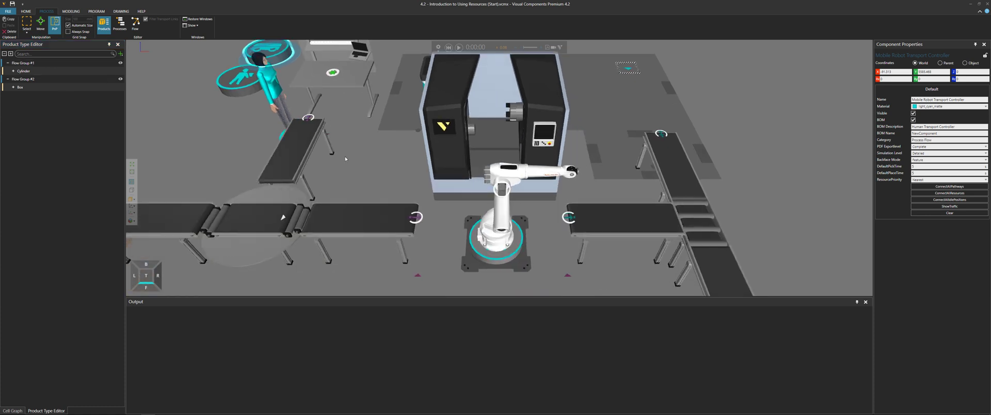
pyautogui.scroll(-2, 345, 159)
pyautogui.moveTo(345, 159); pyautogui.dragTo(350, 170, button='right')
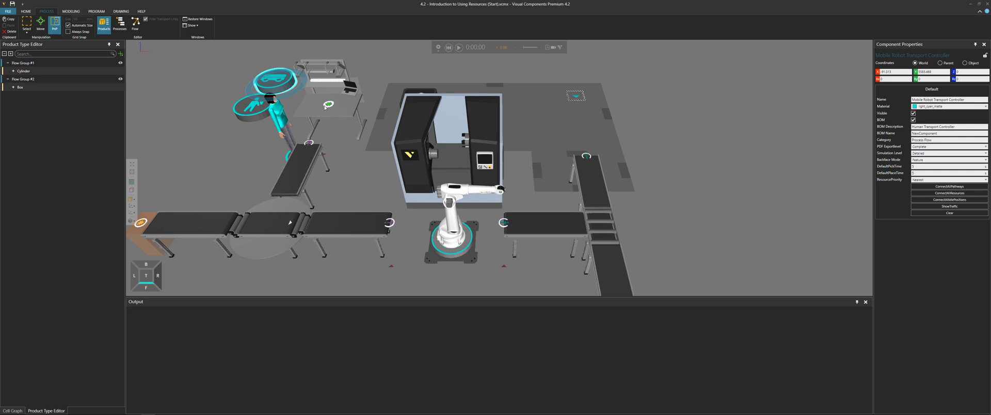
pyautogui.click(136, 26)
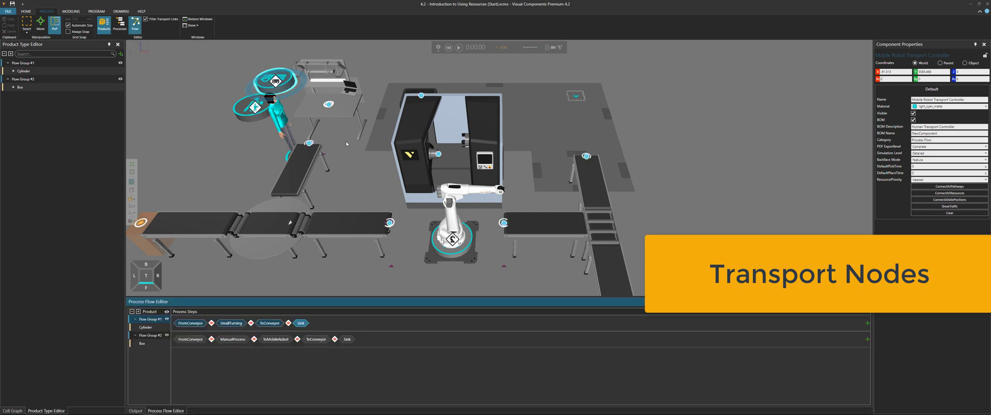
pyautogui.moveTo(370, 186); pyautogui.dragTo(364, 168, button='middle')
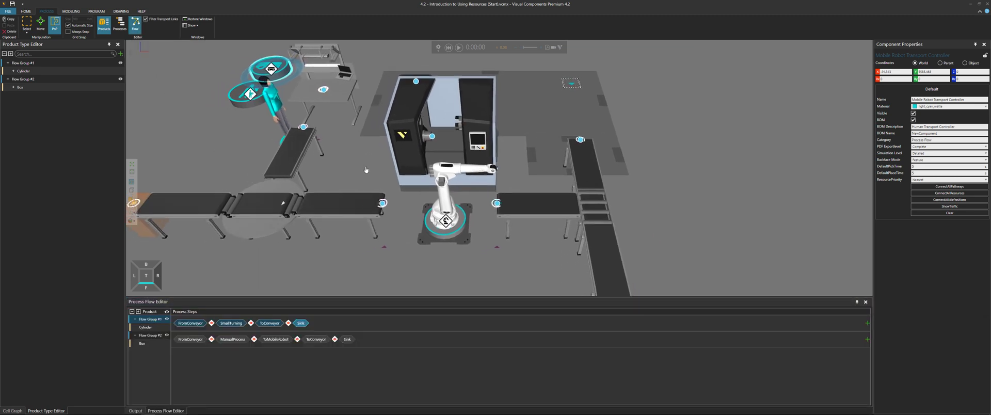
pyautogui.moveTo(365, 167); pyautogui.dragTo(367, 171, button='right')
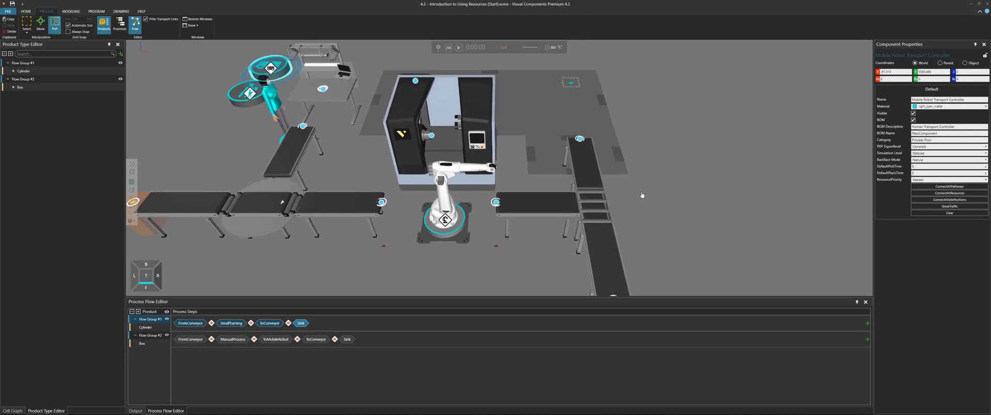
pyautogui.moveTo(642, 195); pyautogui.dragTo(595, 143, button='middle')
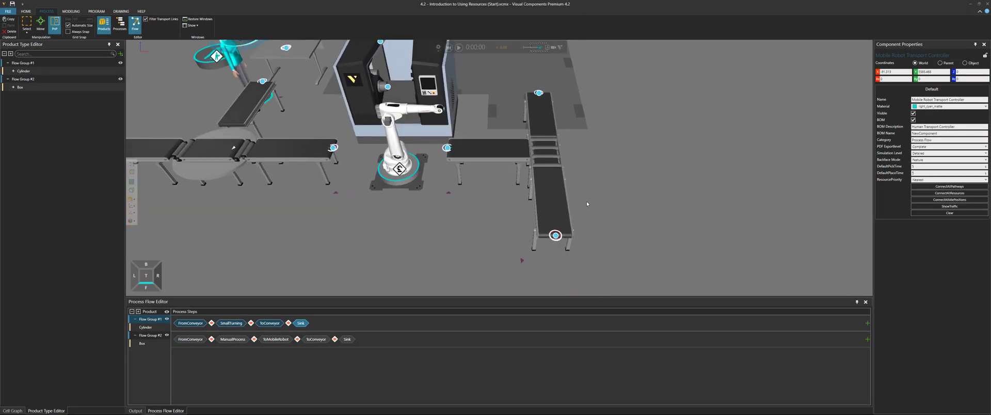
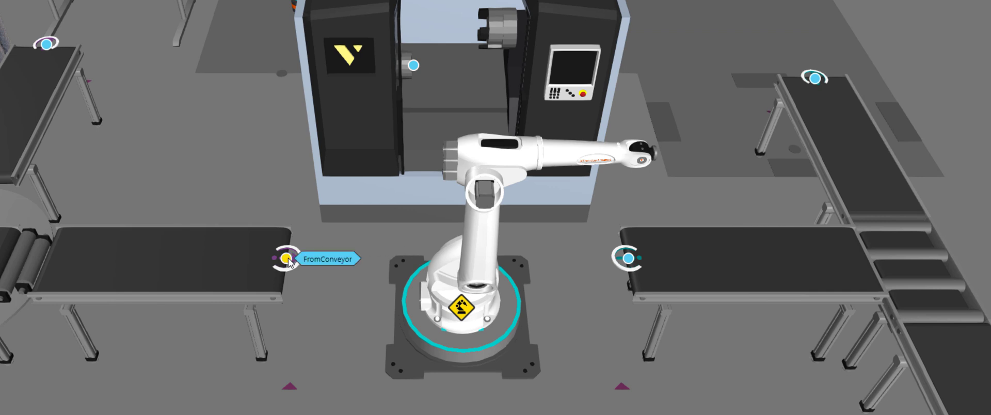
# Link FromConveyor to SmallTurning in Flow Group #1 using the robot controller, and enable custom parameters on that transport link.
pyautogui.click(414, 66)
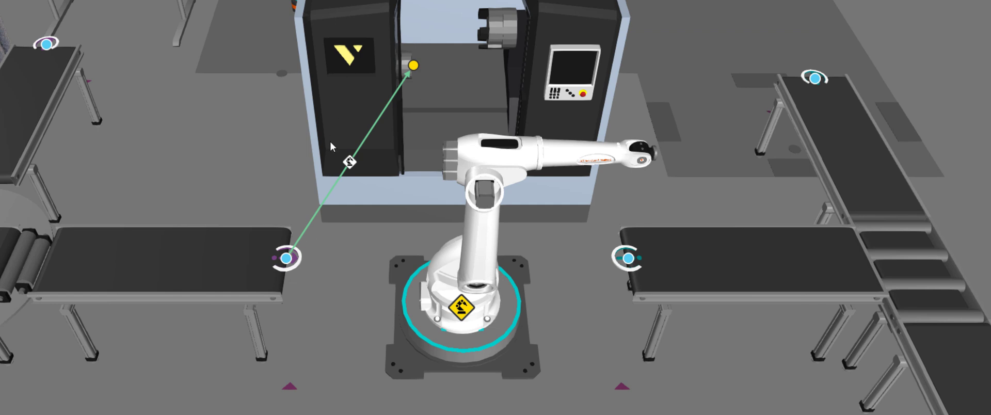
pyautogui.click(350, 164)
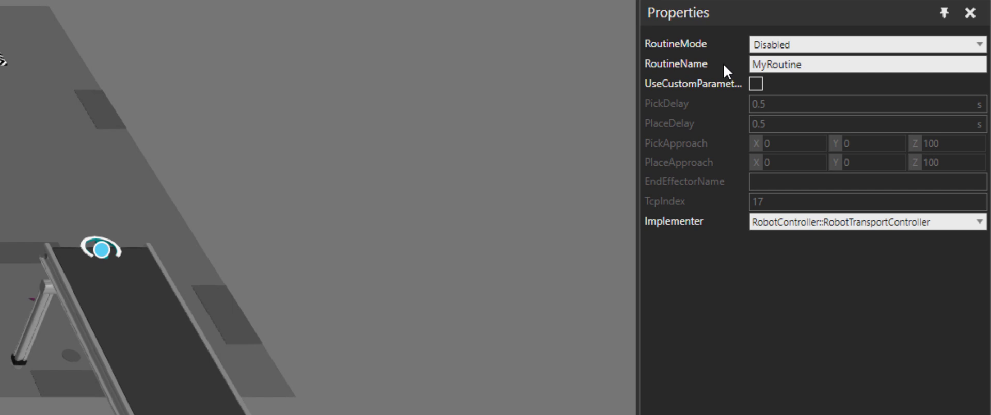
pyautogui.click(755, 83)
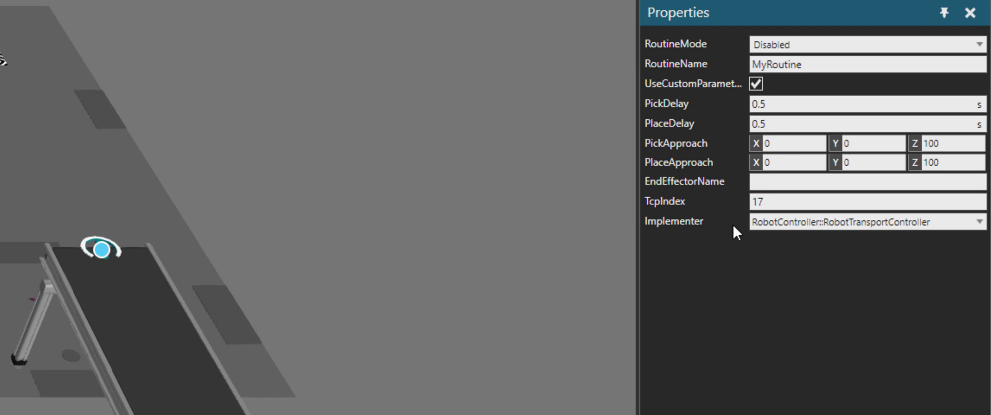
pyautogui.click(812, 225)
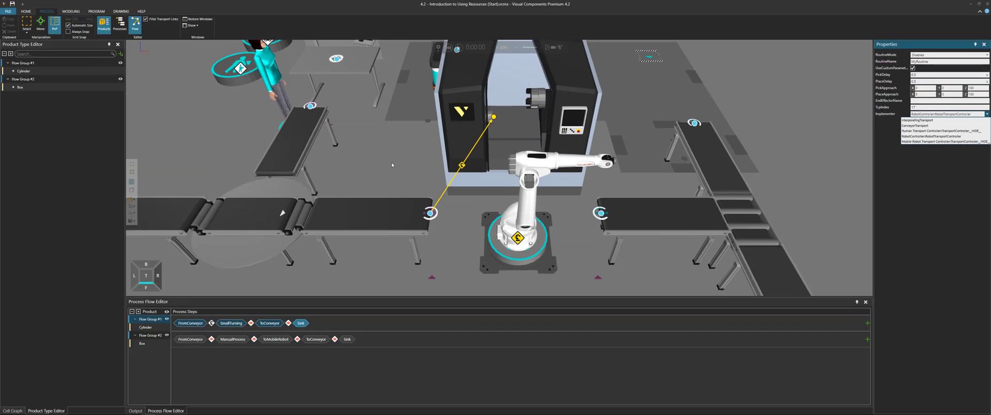
# Link SmallTurning to the robot-side ToConveyor node with the robot controller and compare the properties of the two transport links.
pyautogui.moveTo(386, 163); pyautogui.dragTo(312, 166, button='middle')
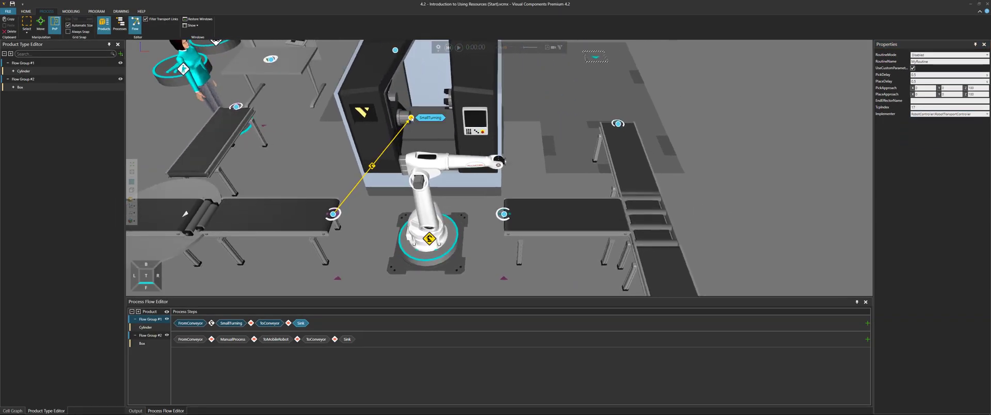
pyautogui.moveTo(411, 119); pyautogui.dragTo(504, 215)
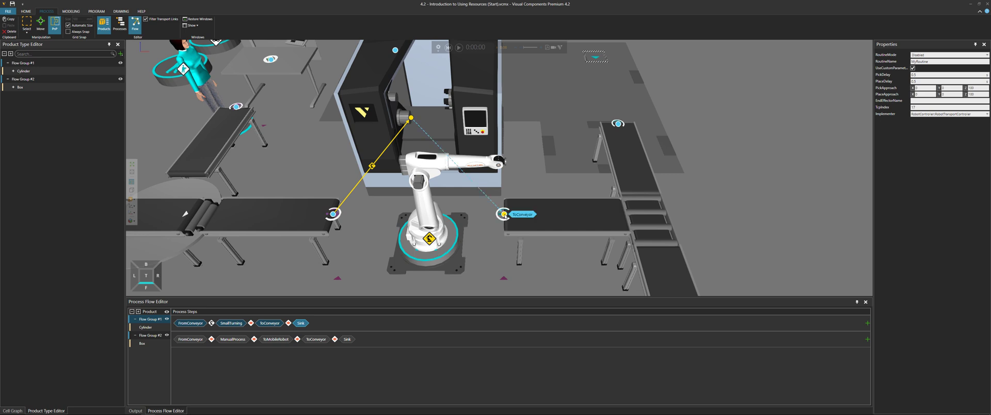
pyautogui.click(504, 214)
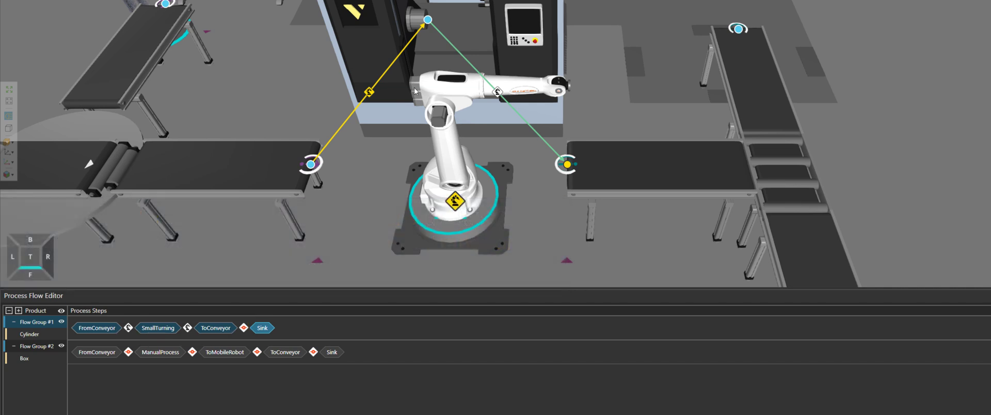
pyautogui.click(499, 95)
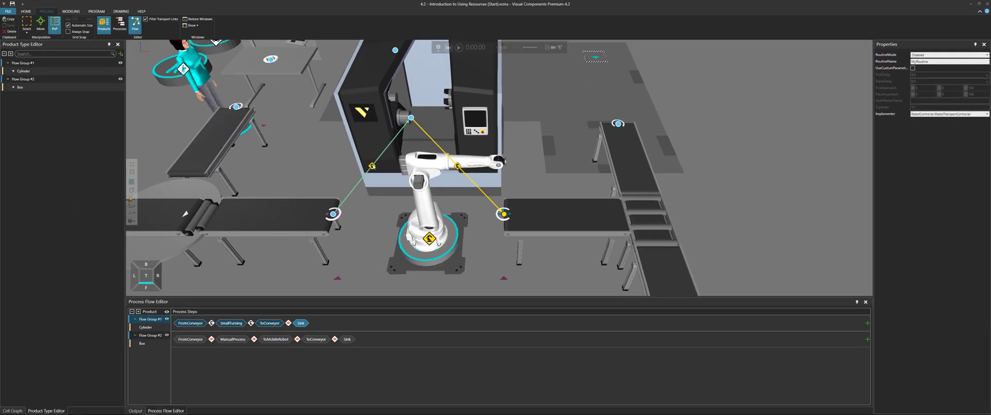
pyautogui.click(371, 166)
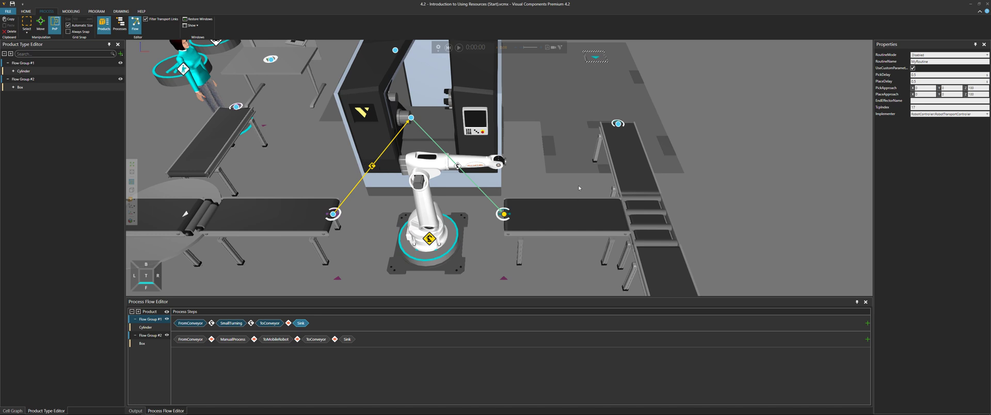
# Turn off use of the robot controller and link ToConveyor to Sink with ConveyorTransport as the implementer.
pyautogui.moveTo(578, 188); pyautogui.dragTo(426, 121, button='middle')
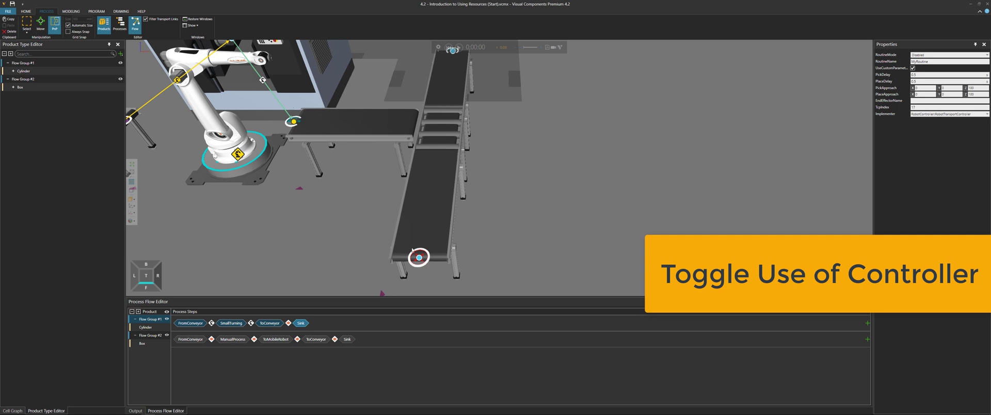
pyautogui.moveTo(342, 192); pyautogui.dragTo(441, 221, button='middle')
pyautogui.scroll(-3, 377, 175)
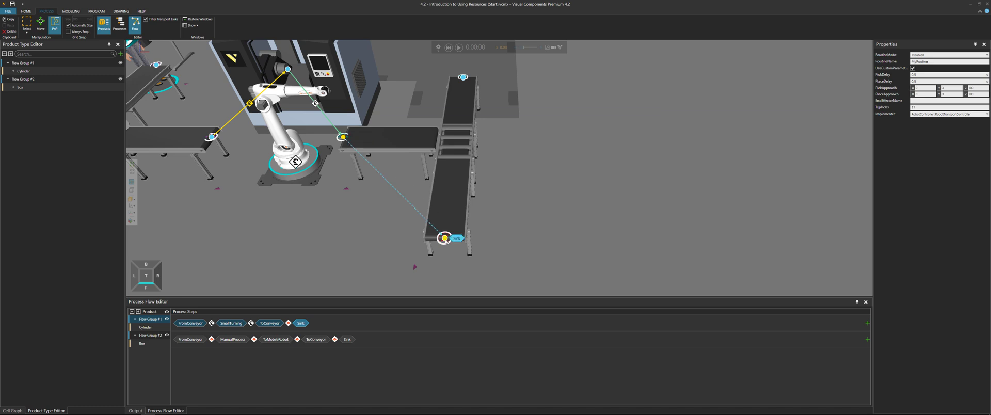
pyautogui.click(445, 239)
pyautogui.click(394, 188)
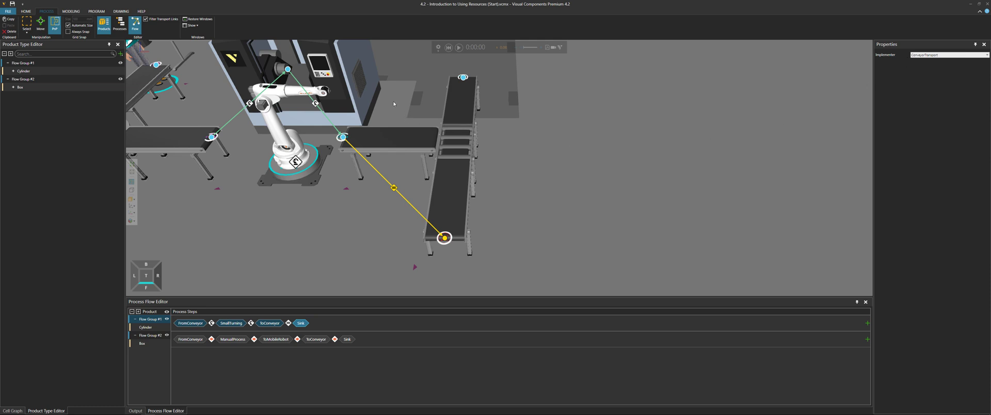
# Run the simulation and follow the cylinders through the turning machine, robot and outfeed conveyor to the sink.
pyautogui.moveTo(393, 104); pyautogui.dragTo(563, 141, button='middle')
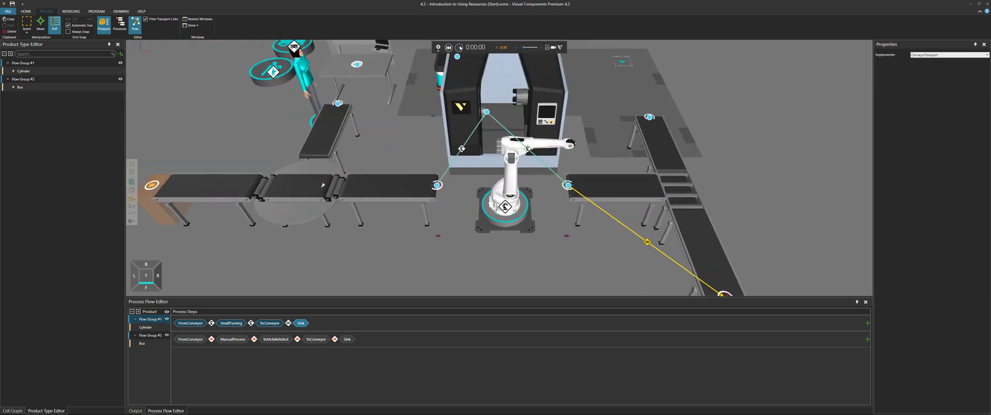
pyautogui.click(458, 46)
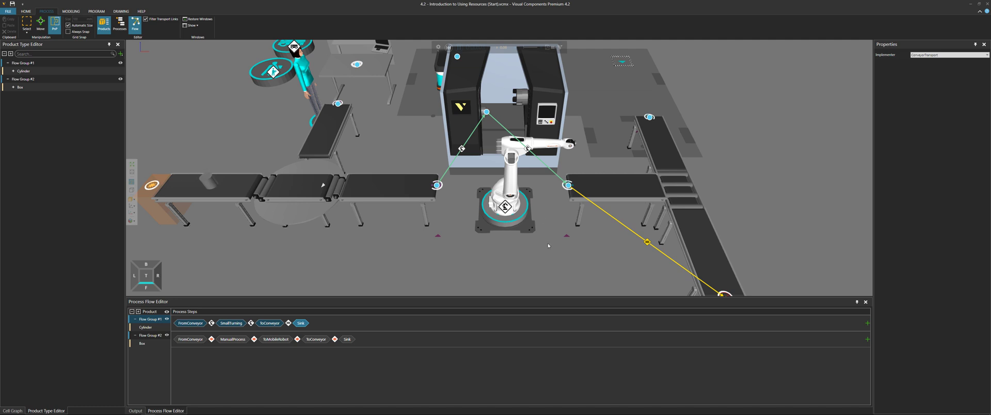
pyautogui.scroll(2, 547, 244)
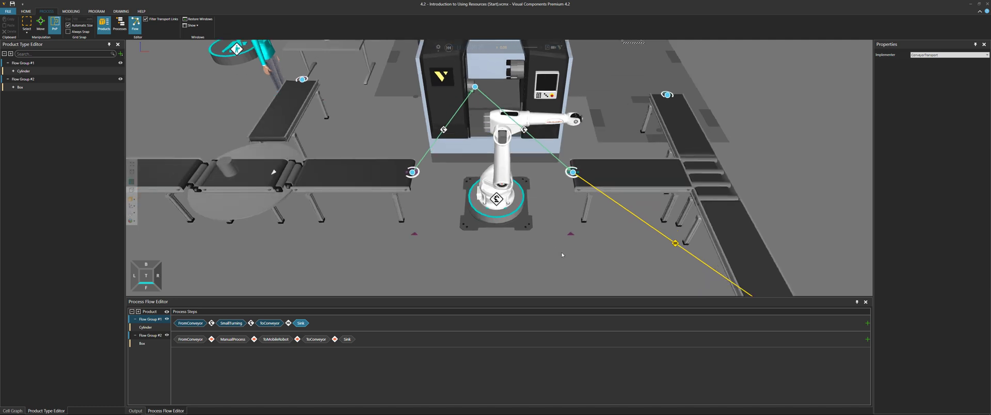
pyautogui.moveTo(562, 255); pyautogui.dragTo(535, 256, button='middle')
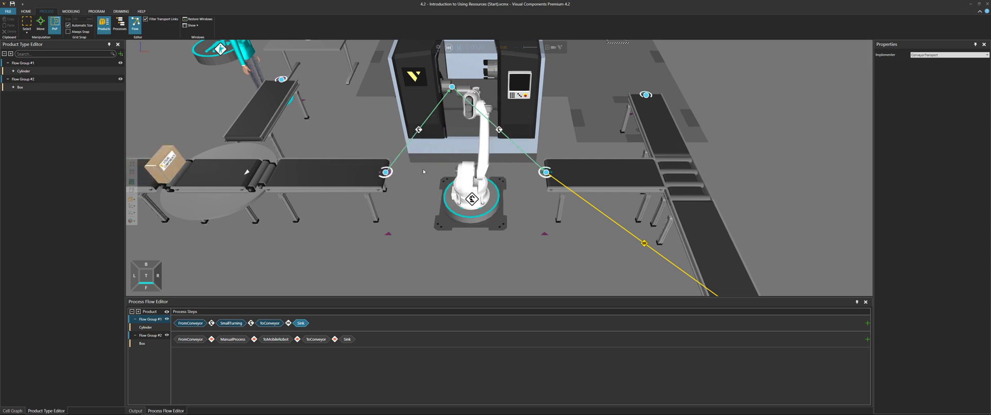
pyautogui.moveTo(527, 243); pyautogui.dragTo(428, 249, button='middle')
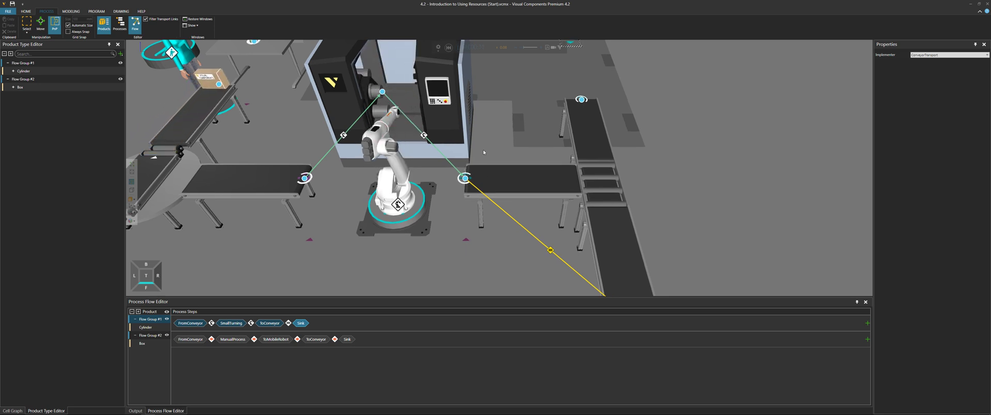
pyautogui.moveTo(693, 237); pyautogui.dragTo(548, 136, button='middle')
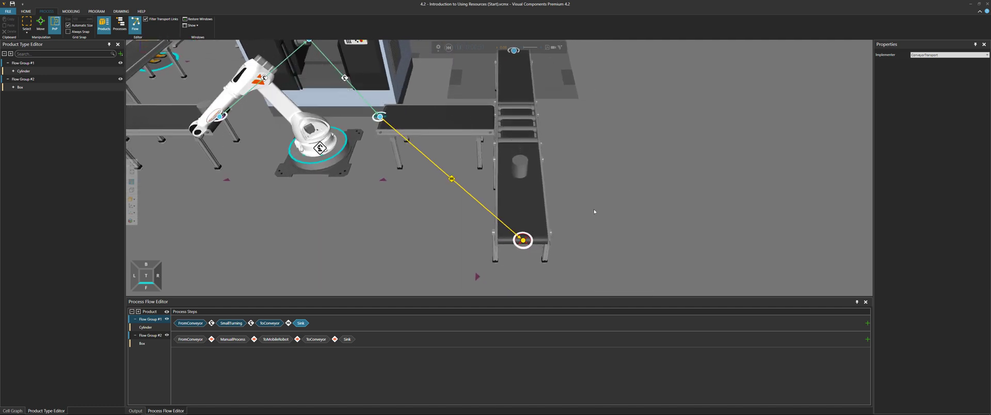
pyautogui.moveTo(576, 185); pyautogui.dragTo(678, 219, button='middle')
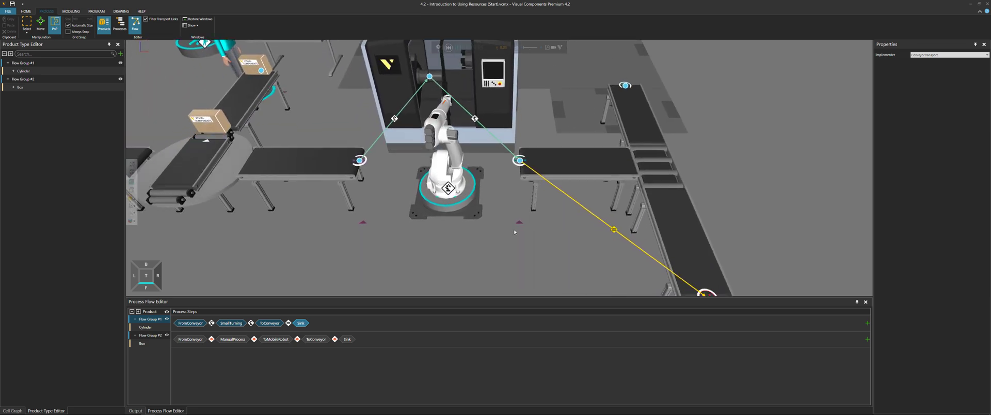
pyautogui.scroll(-2, 513, 229)
pyautogui.moveTo(513, 240); pyautogui.dragTo(491, 231, button='middle')
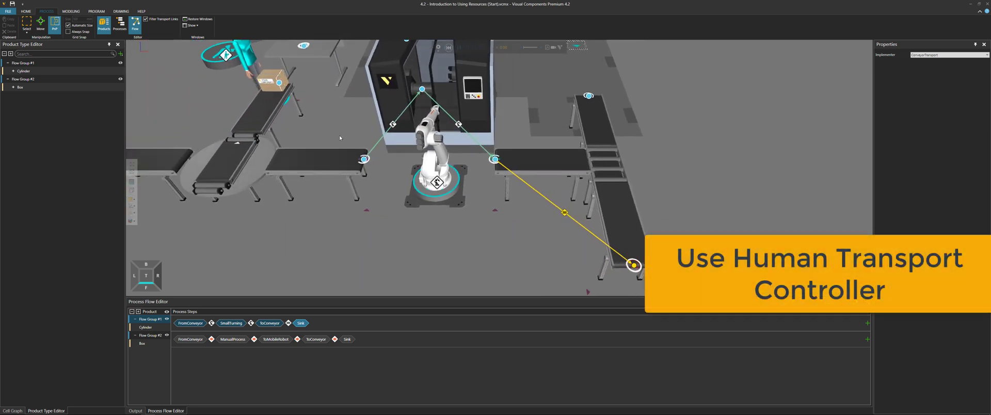
# Make Flow Group #2 the active process flow and reset the simulation.
pyautogui.moveTo(345, 140); pyautogui.dragTo(429, 226, button='middle')
pyautogui.scroll(4, 419, 190)
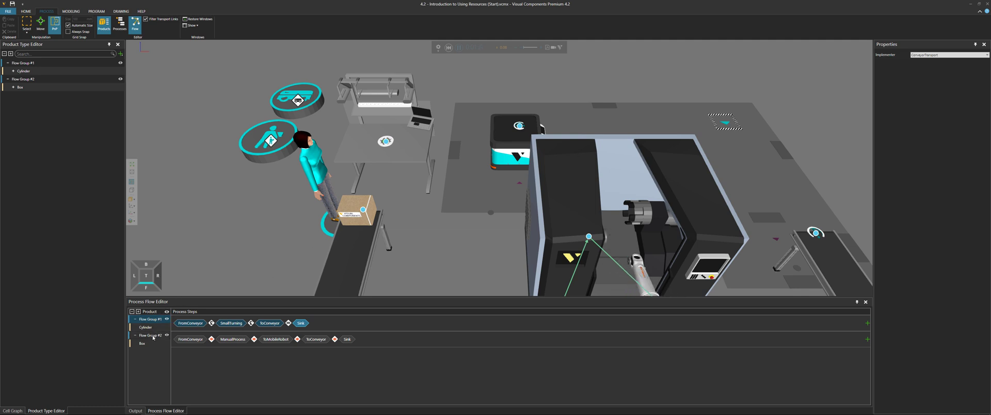
pyautogui.scroll(-5, 442, 206)
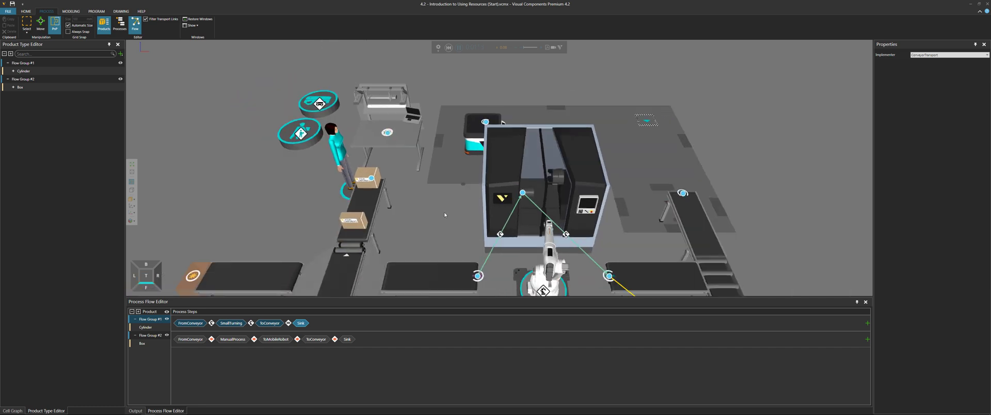
pyautogui.moveTo(441, 234); pyautogui.dragTo(361, 146, button='middle')
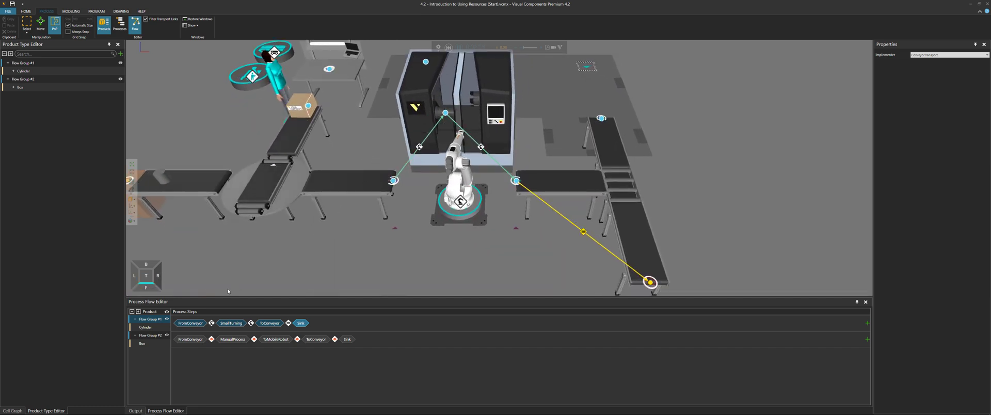
pyautogui.click(151, 335)
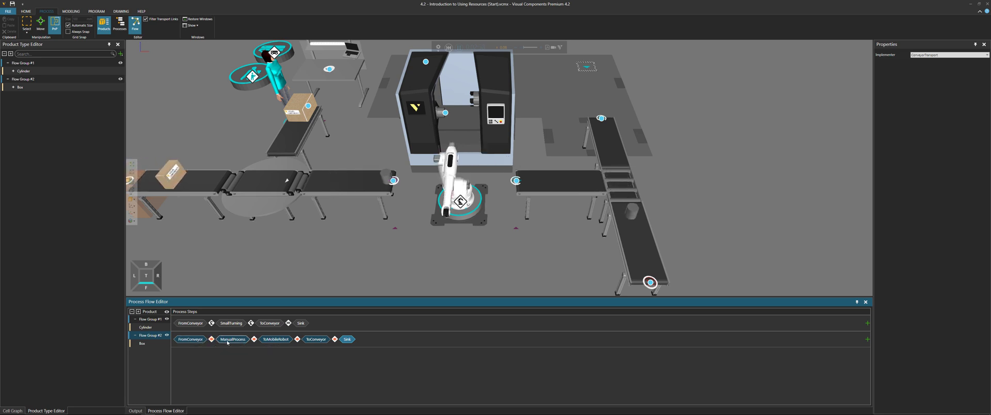
pyautogui.moveTo(368, 120); pyautogui.dragTo(421, 161, button='middle')
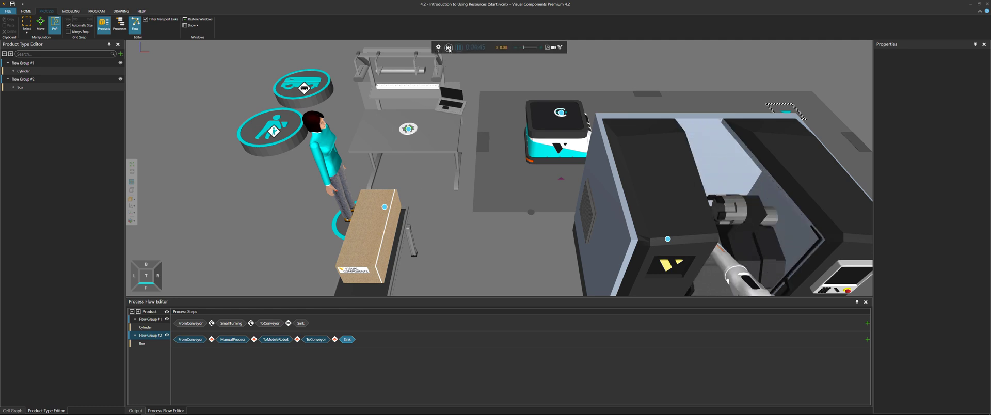
pyautogui.click(449, 48)
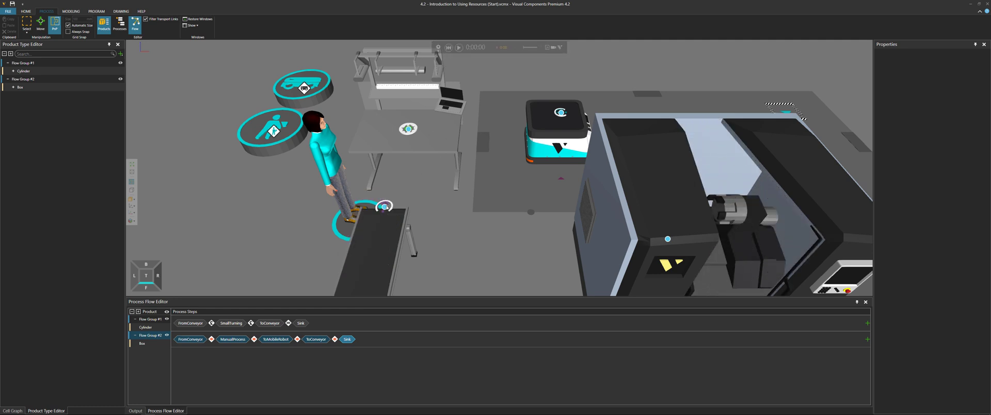
# Link FromConveyor beside the human to the ManualProcess node on the workstation in Flow Group #2.
pyautogui.moveTo(385, 209); pyautogui.dragTo(408, 129)
pyautogui.scroll(2, 408, 164)
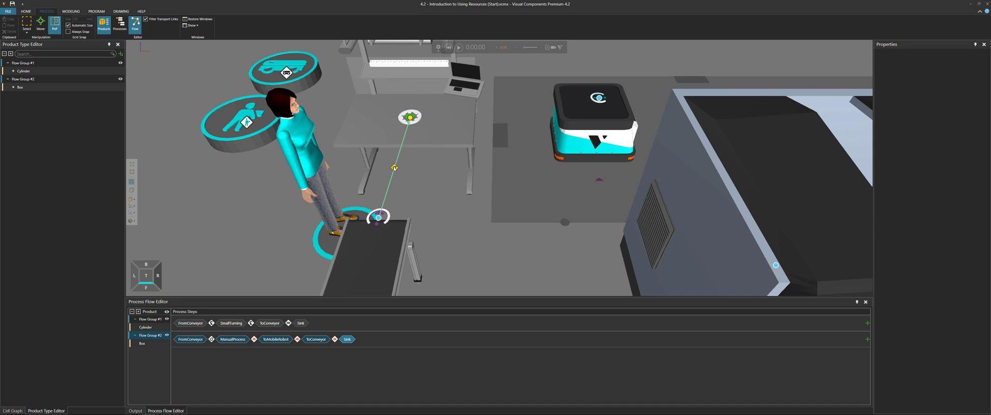
# Set the implementer of the link from FromConveyor to ManualProcess to the Human Transport Controller.
pyautogui.click(394, 167)
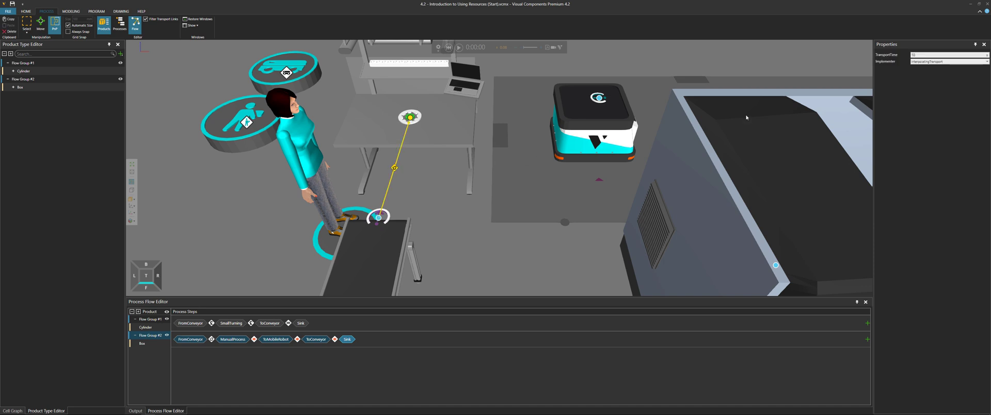
pyautogui.click(918, 62)
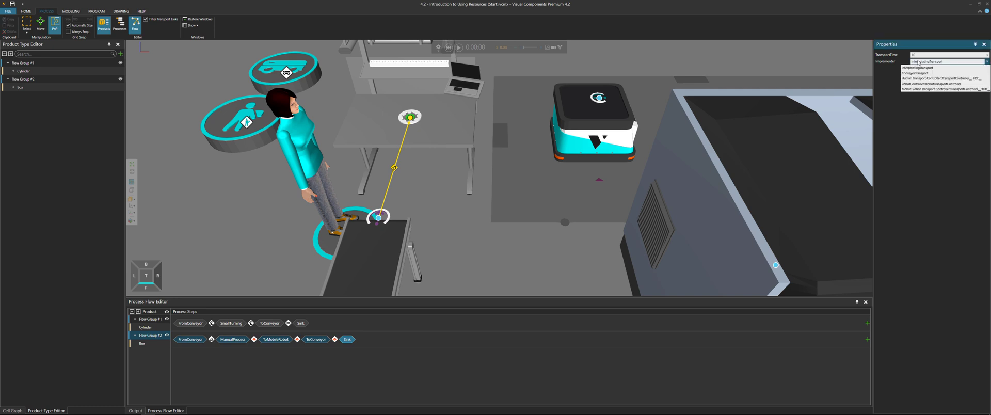
pyautogui.click(929, 78)
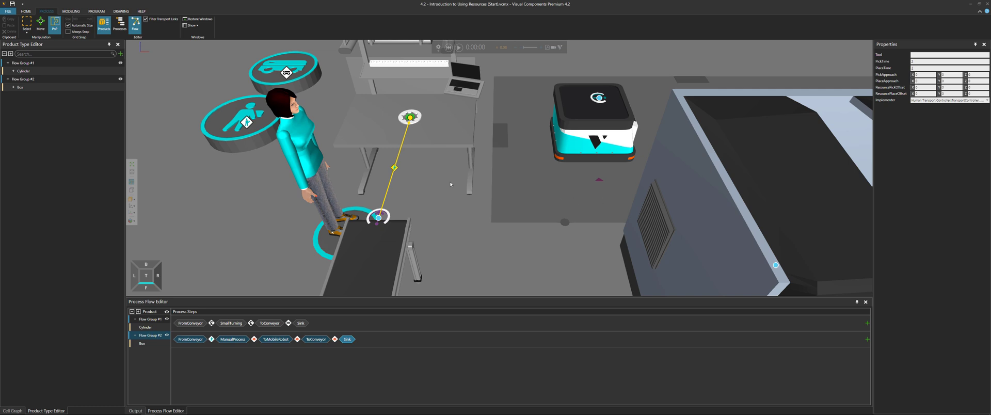
# Delete the transport link between FromConveyor and ManualProcess.
pyautogui.keyDown('ctrl'); pyautogui.moveTo(450, 184); pyautogui.dragTo(500, 196, button='right'); pyautogui.keyUp('ctrl')
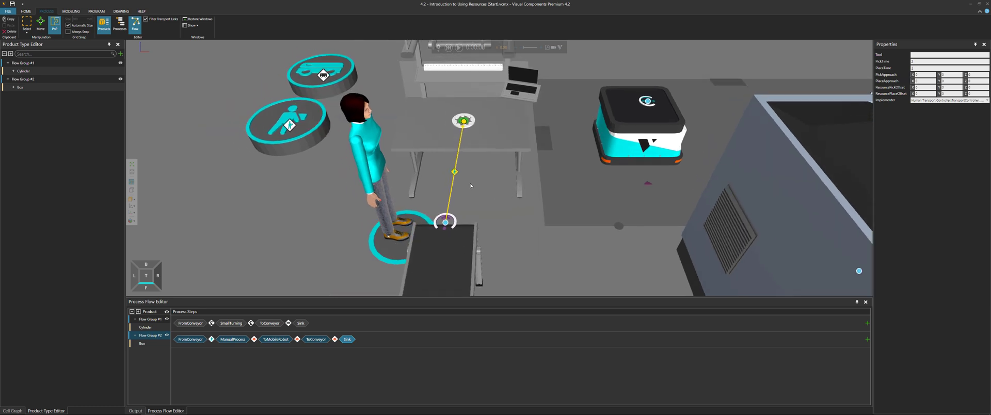
pyautogui.rightClick(454, 172)
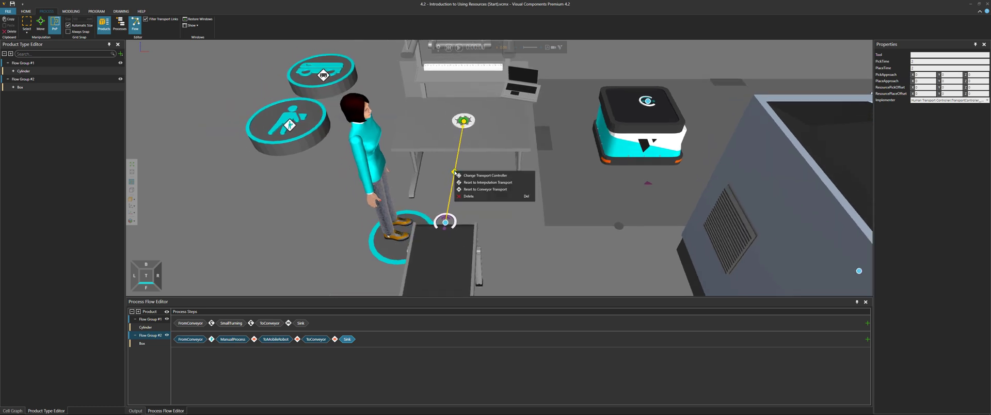
pyautogui.click(481, 196)
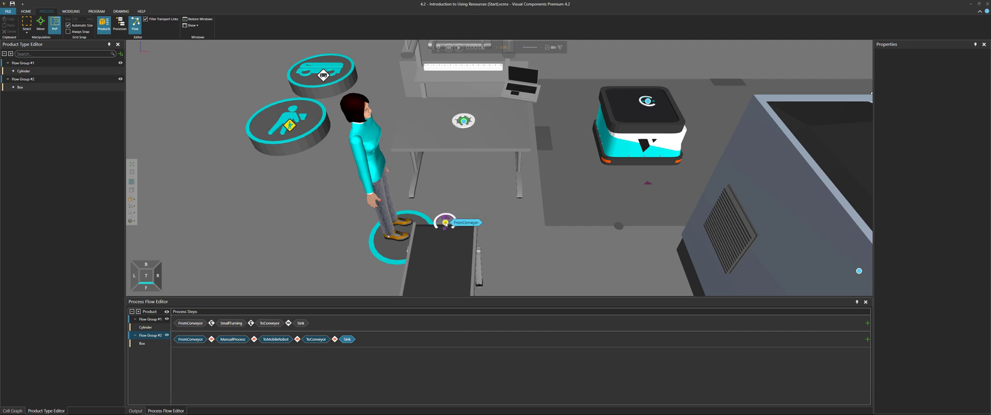
# With the human transport controller active, link FromConveyor to ManualProcess and continue the link to ToMobileRobot on the mobile robot.
pyautogui.click(463, 122)
pyautogui.moveTo(467, 191); pyautogui.dragTo(371, 210, button='right')
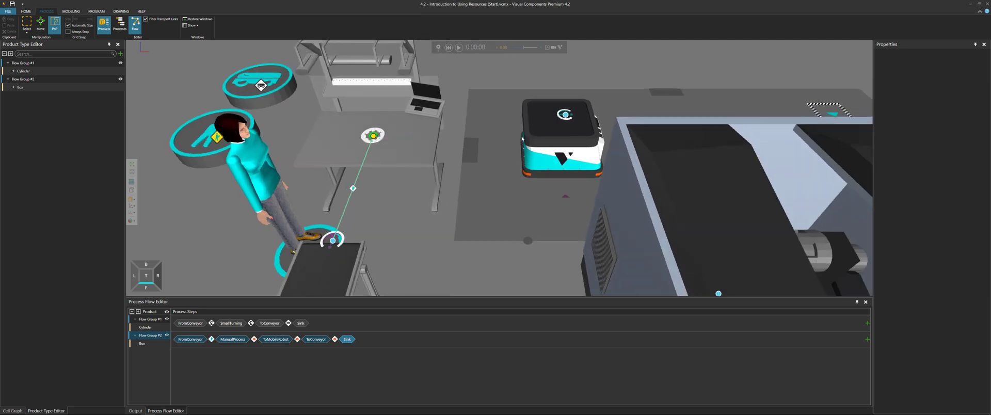
pyautogui.click(566, 115)
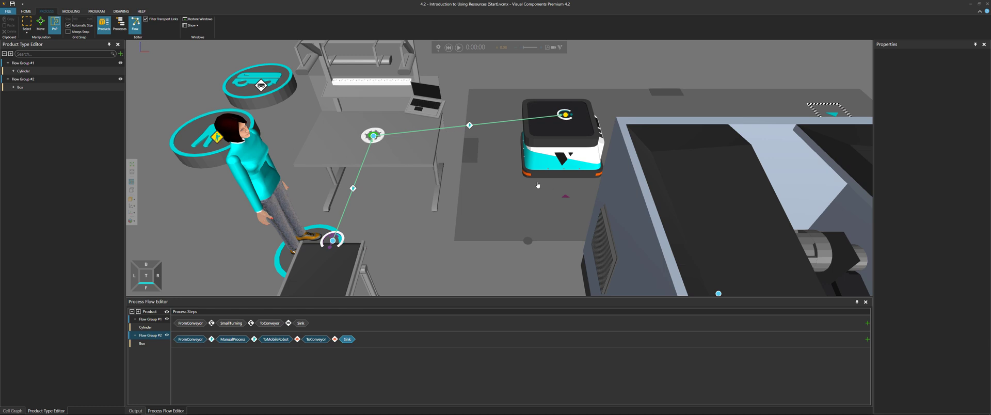
# With the mobile robot transport controller active, link ToMobileRobot to the ToConveyor node on the outfeed conveyor.
pyautogui.moveTo(538, 186); pyautogui.dragTo(453, 172, button='middle')
pyautogui.scroll(-4, 452, 173)
pyautogui.moveTo(540, 128); pyautogui.dragTo(474, 119, button='middle')
pyautogui.click(146, 275)
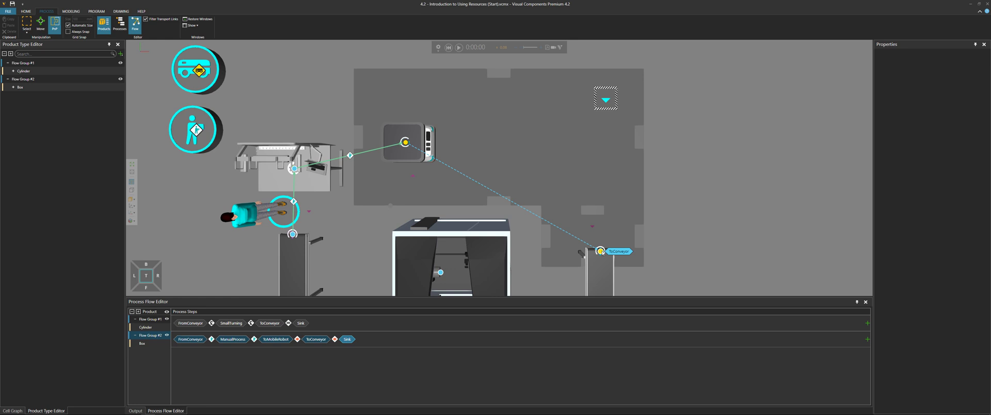
pyautogui.click(601, 251)
# Set PickApproach X and PlaceApproach X to 0 on the mobile robot's link from ToMobileRobot to ToConveyor.
pyautogui.scroll(3, 517, 205)
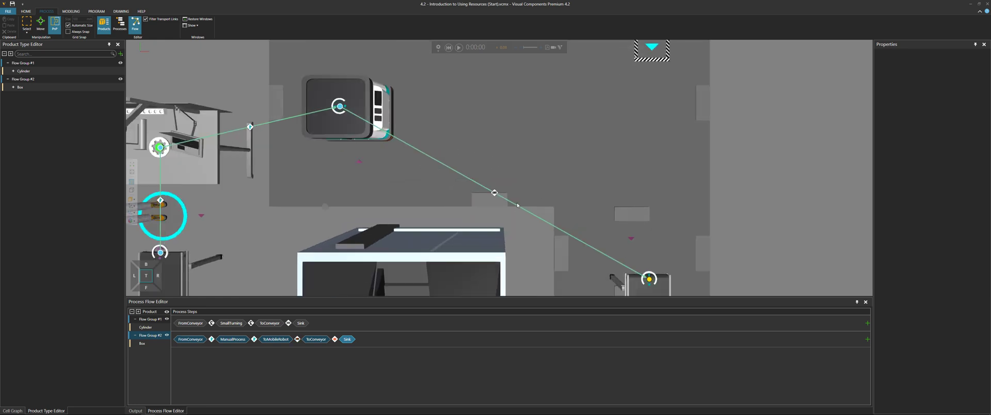
pyautogui.click(495, 193)
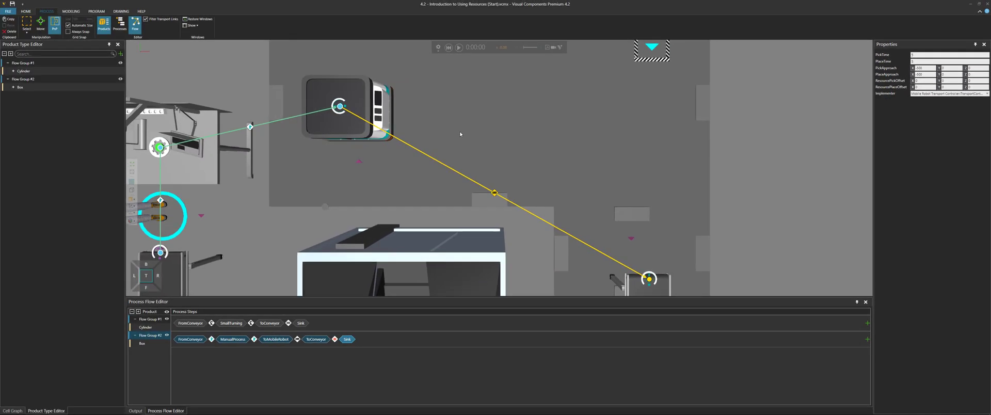
pyautogui.moveTo(408, 125); pyautogui.dragTo(585, 162, button='middle')
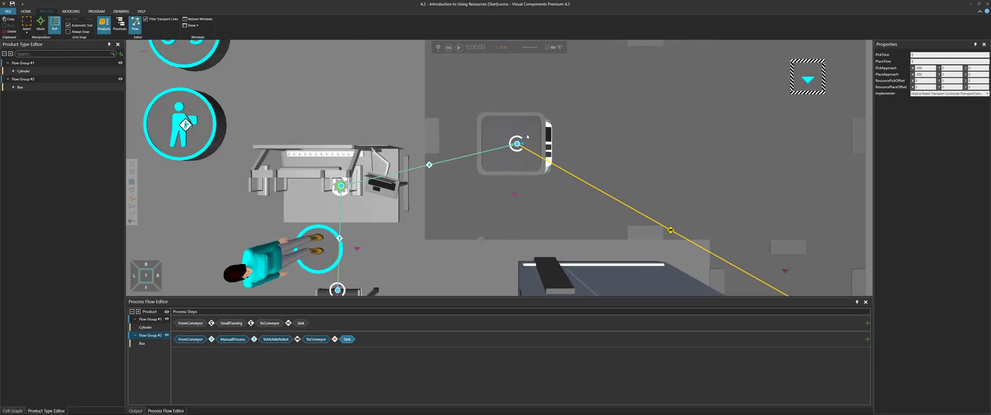
pyautogui.click(912, 68)
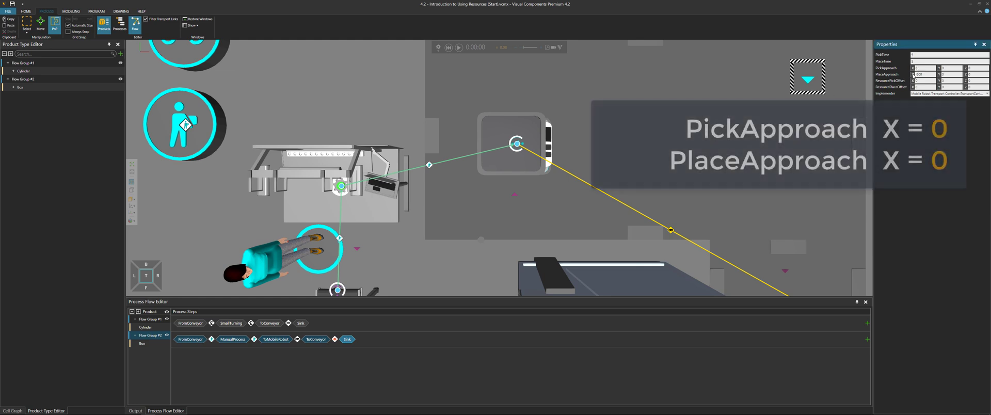
pyautogui.click(912, 74)
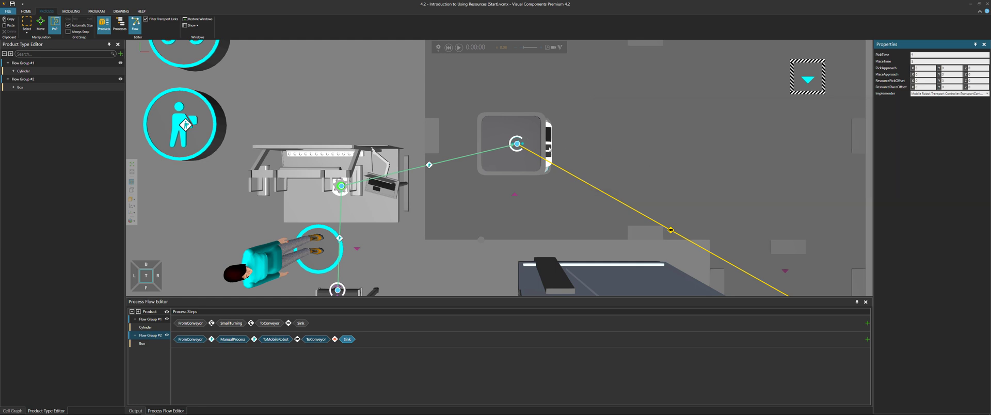
# Run the simulation and follow the boxes from the infeed through the human's workstation and mobile robot to the outfeed conveyor.
pyautogui.scroll(-5, 389, 102)
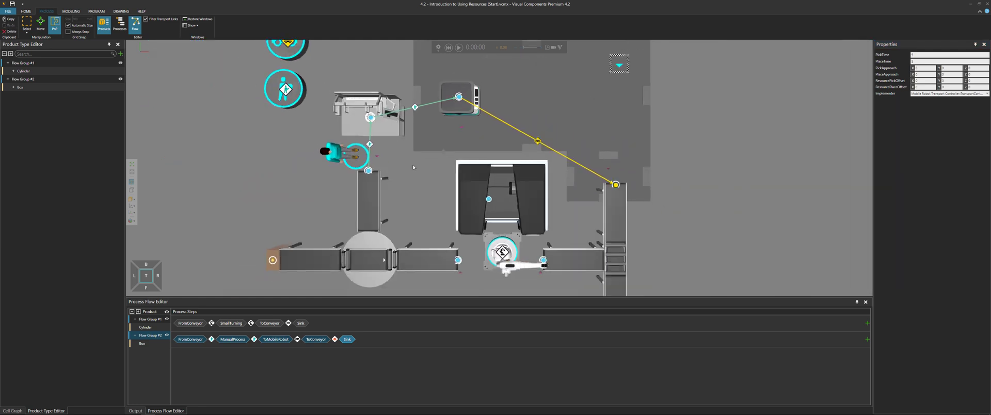
pyautogui.moveTo(413, 167); pyautogui.dragTo(419, 139, button='middle')
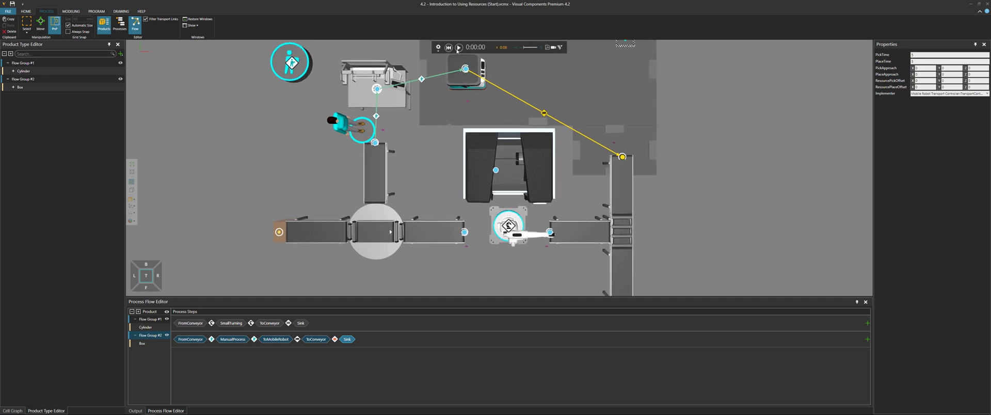
pyautogui.click(458, 48)
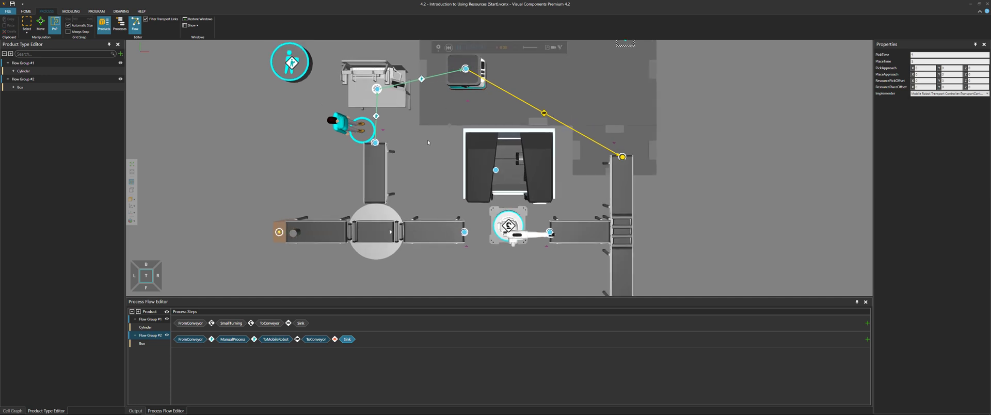
pyautogui.moveTo(428, 152); pyautogui.dragTo(409, 171, button='middle')
pyautogui.scroll(1, 417, 162)
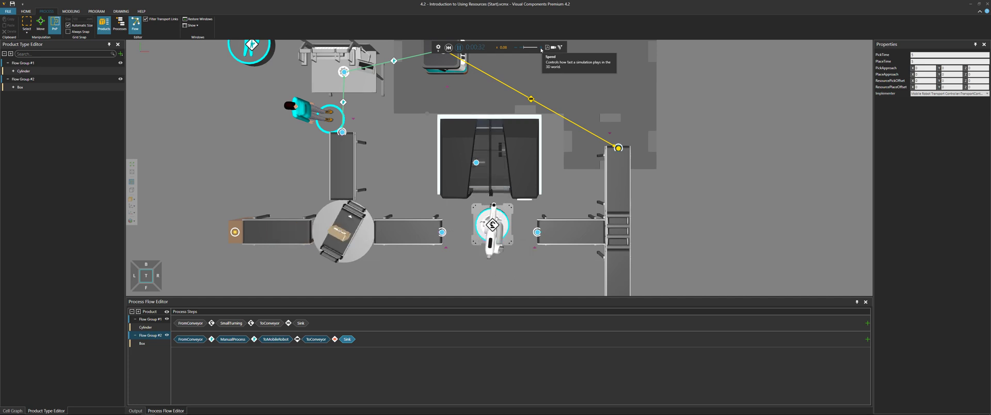
pyautogui.moveTo(389, 127); pyautogui.dragTo(420, 156, button='middle')
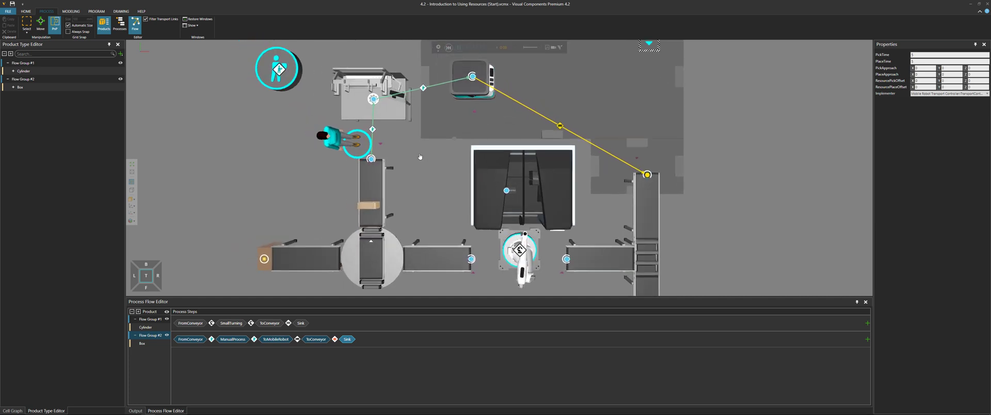
pyautogui.scroll(5, 419, 156)
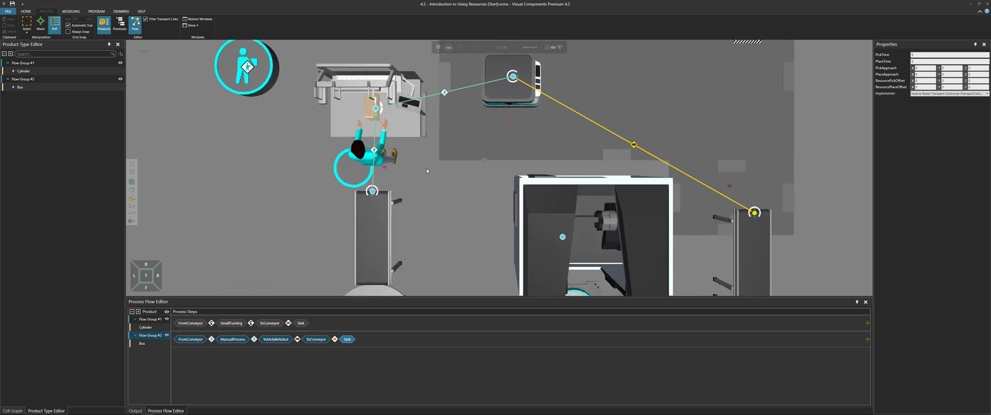
pyautogui.moveTo(429, 174); pyautogui.dragTo(441, 221, button='right')
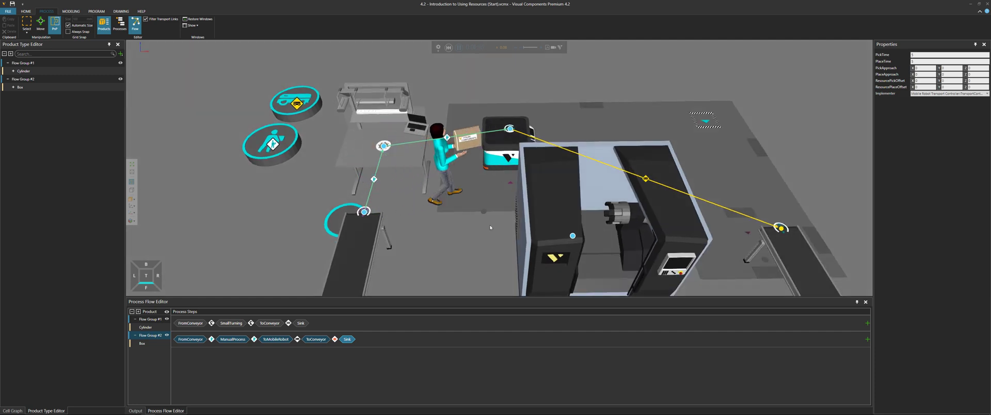
pyautogui.moveTo(488, 249); pyautogui.dragTo(330, 223, button='middle')
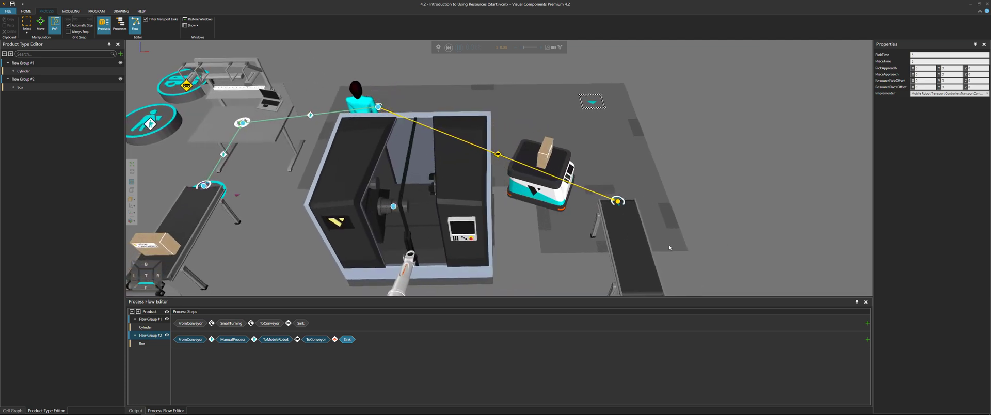
pyautogui.moveTo(669, 248); pyautogui.dragTo(490, 168, button='right')
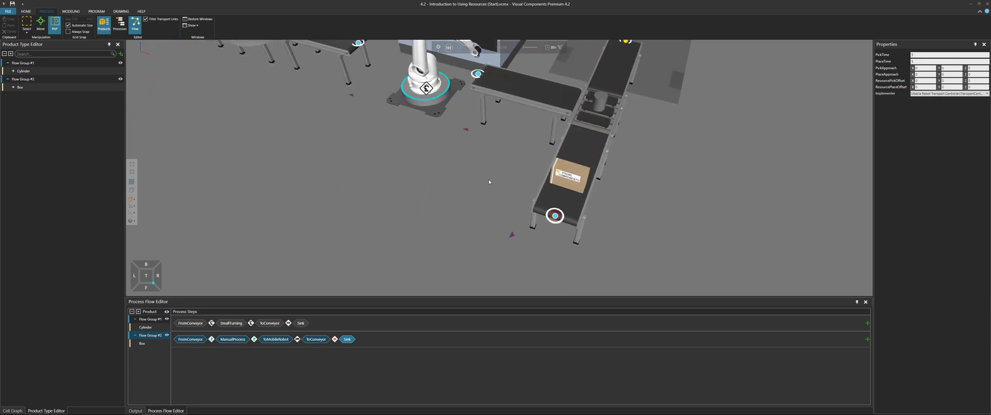
pyautogui.moveTo(332, 146); pyautogui.dragTo(394, 181, button='right')
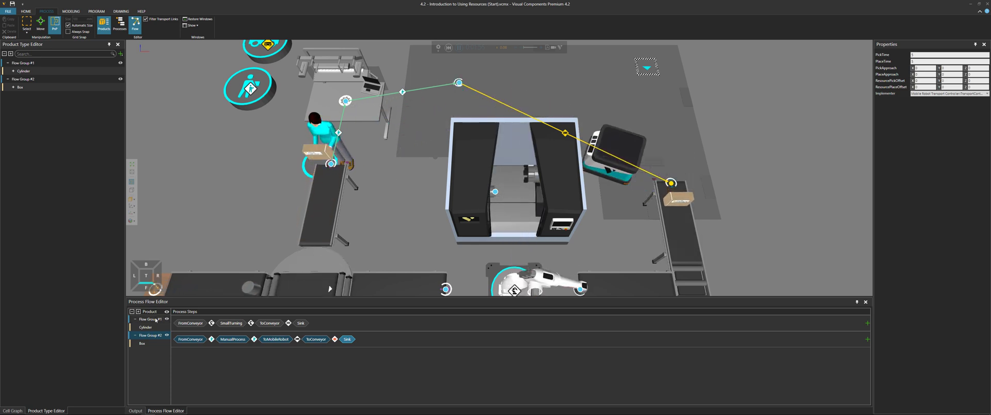
pyautogui.moveTo(237, 214); pyautogui.dragTo(226, 199, button='right')
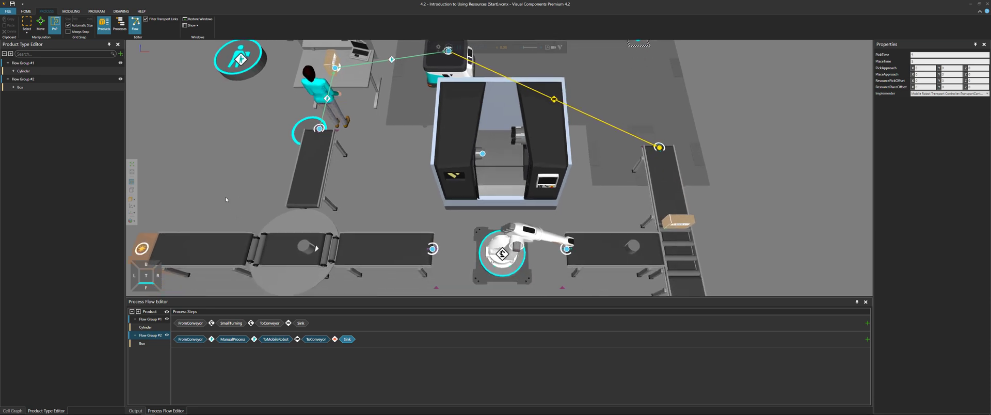
pyautogui.scroll(-2, 226, 199)
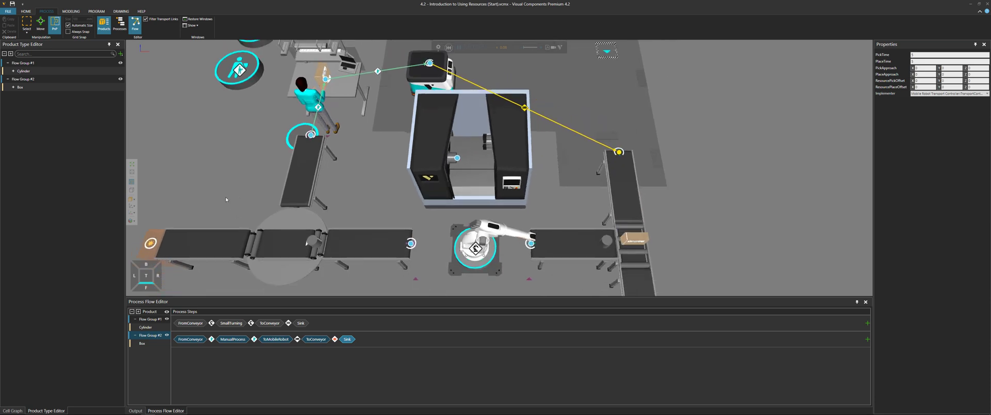
# Make Flow Group #1 the active process flow and turn off the Filter Transport Links option.
pyautogui.click(153, 320)
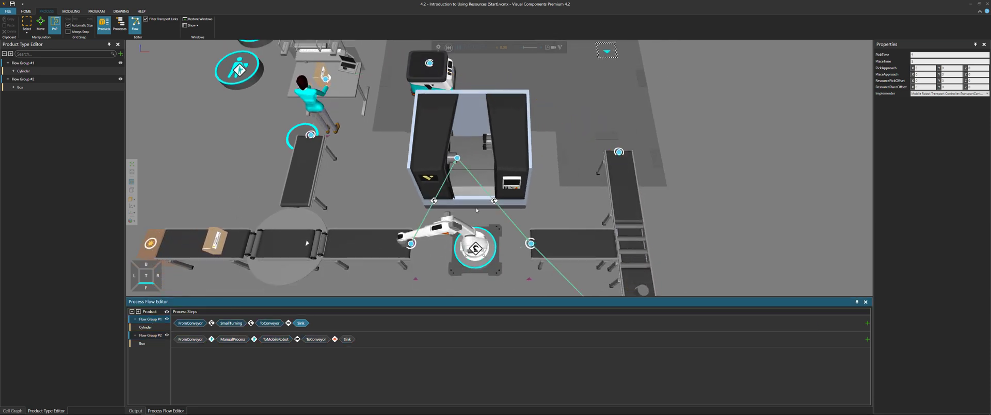
pyautogui.moveTo(563, 212); pyautogui.dragTo(454, 141, button='right')
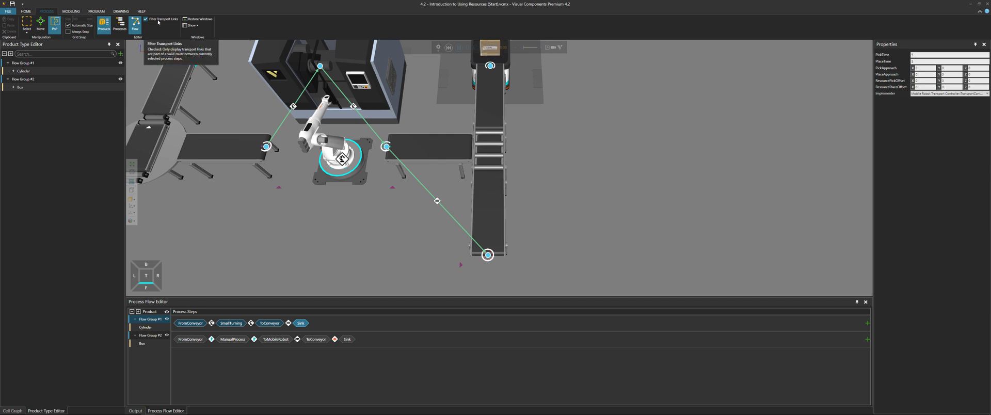
pyautogui.click(146, 19)
pyautogui.moveTo(239, 99); pyautogui.dragTo(383, 190, button='middle')
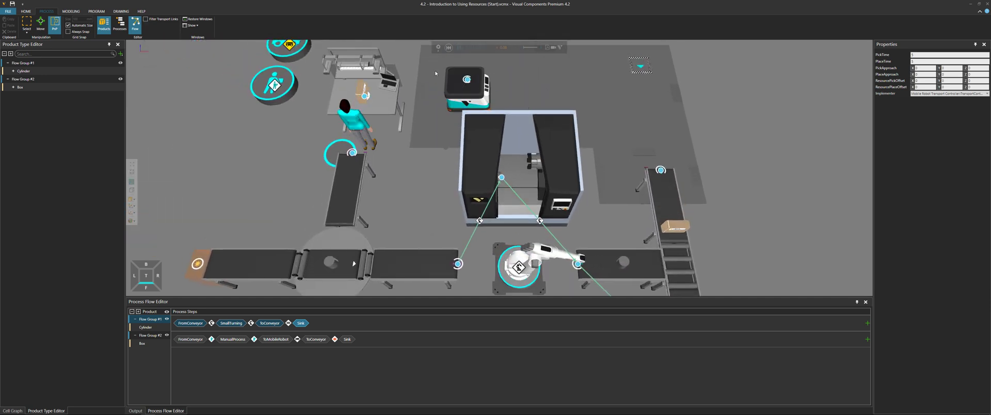
# Set PickApproach X to 200 on the robot's link from the infeed conveyor to the SmallTurning machine.
pyautogui.keyDown('shift'); pyautogui.moveTo(445, 210); pyautogui.dragTo(385, 187, button='right'); pyautogui.keyUp('shift')
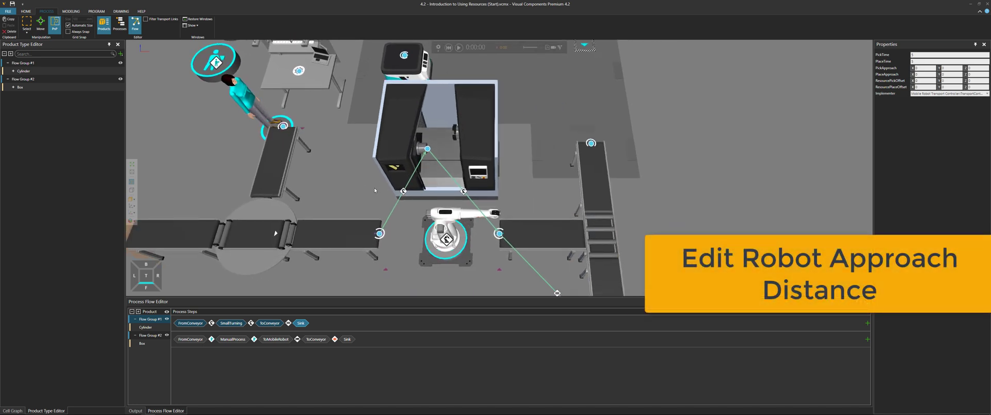
pyautogui.scroll(5, 403, 192)
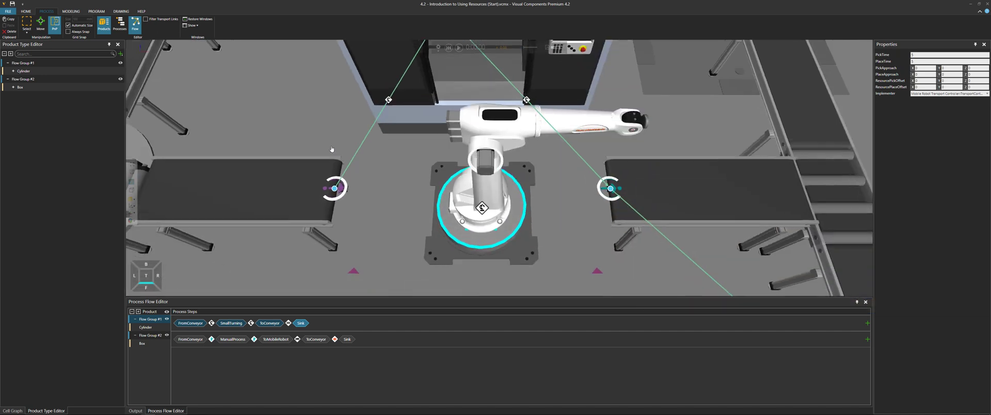
pyautogui.moveTo(332, 149); pyautogui.dragTo(328, 156, button='right')
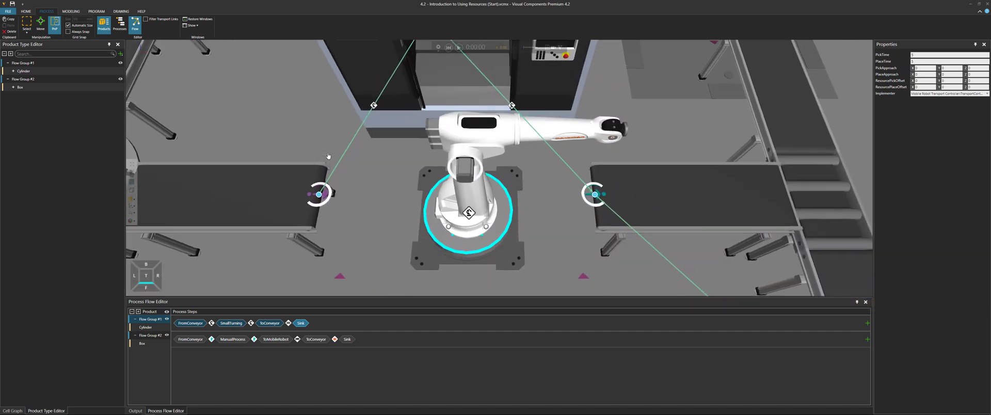
pyautogui.click(373, 105)
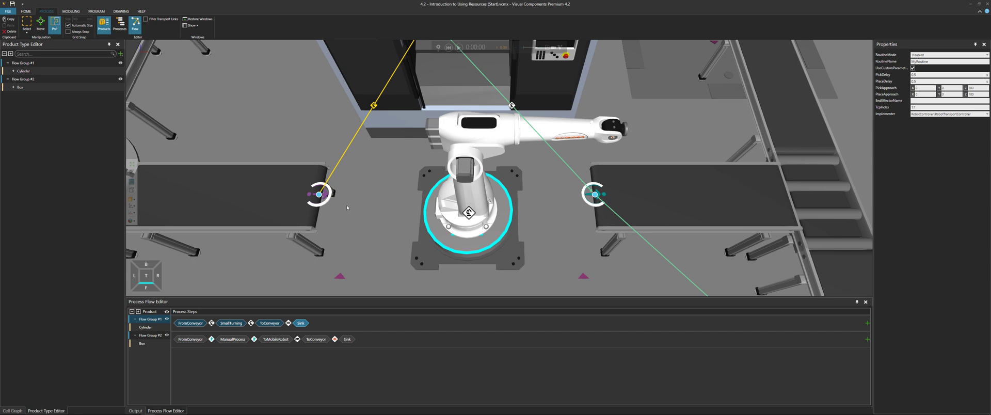
pyautogui.moveTo(366, 191); pyautogui.dragTo(386, 205, button='right')
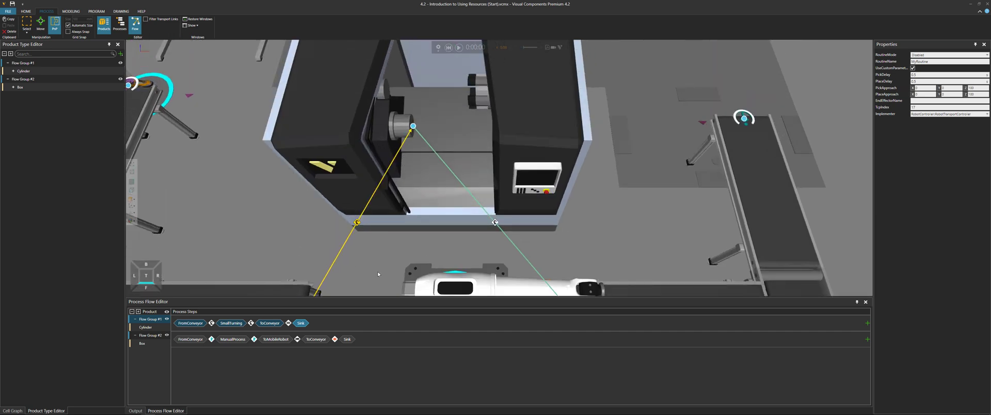
pyautogui.moveTo(378, 274); pyautogui.dragTo(402, 184, button='right')
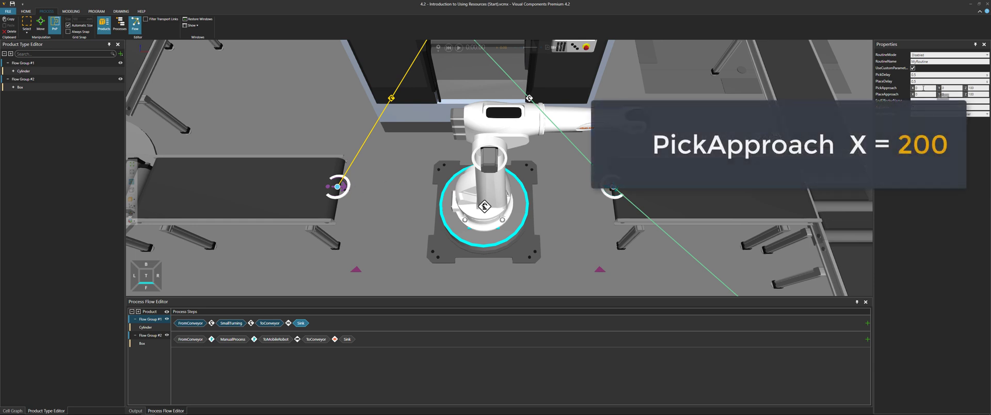
pyautogui.moveTo(934, 88); pyautogui.dragTo(915, 88)
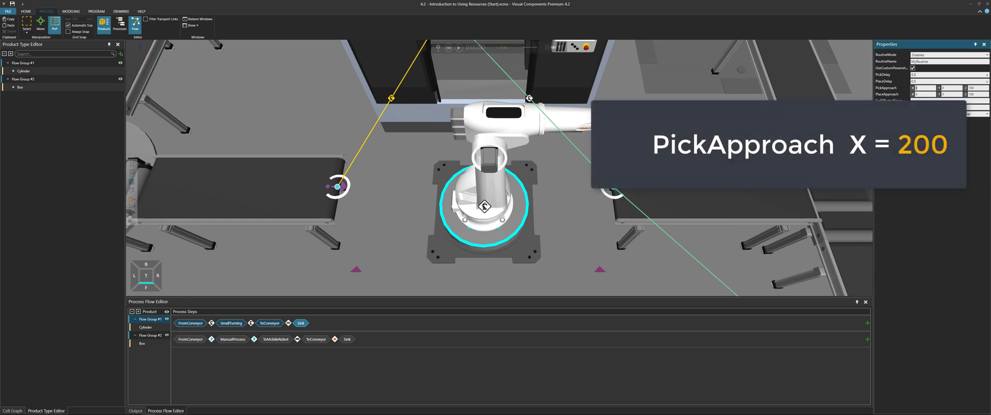
pyautogui.write('200')
pyautogui.press('Return')
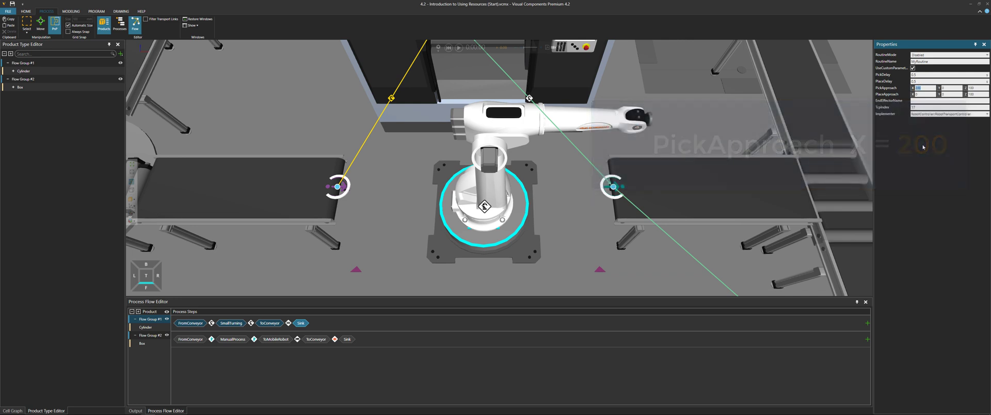
# Run the simulation to watch how the robot approaches the cylinder on the infeed conveyor, and reset it.
pyautogui.scroll(2, 418, 201)
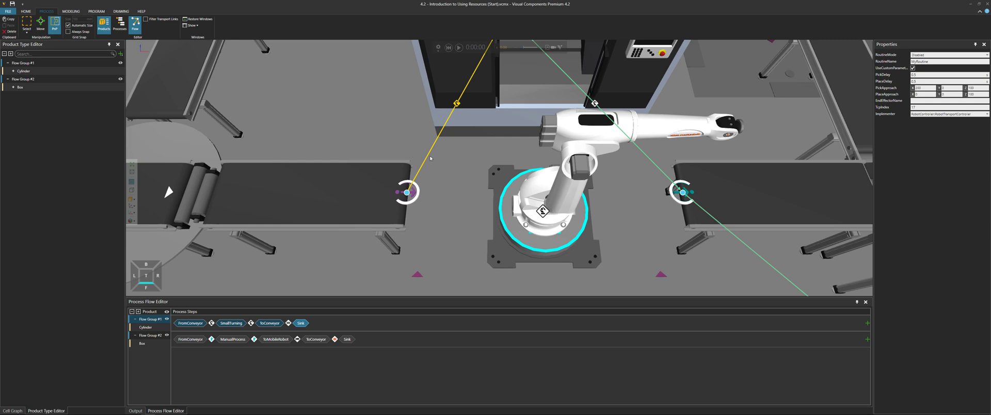
pyautogui.click(459, 47)
pyautogui.scroll(-2, 456, 173)
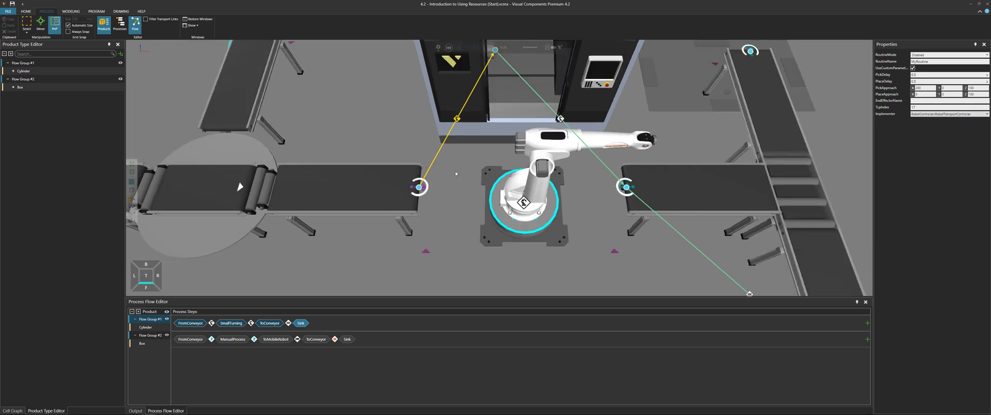
pyautogui.moveTo(456, 173); pyautogui.dragTo(494, 180, button='middle')
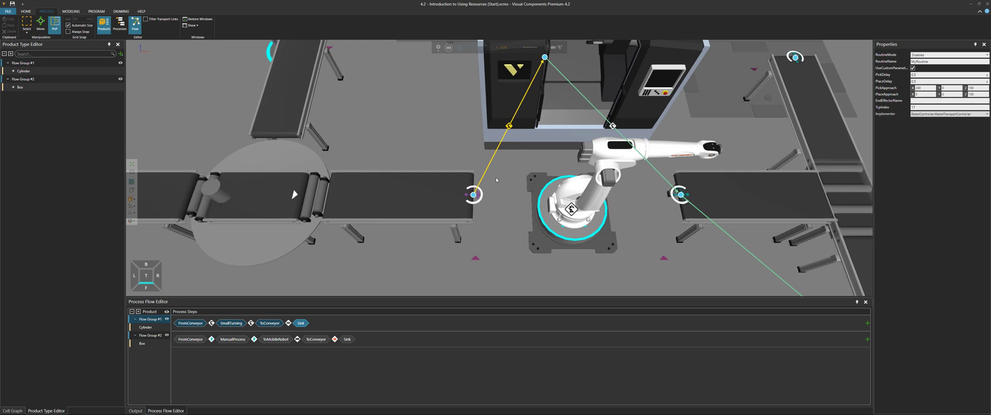
pyautogui.click(516, 49)
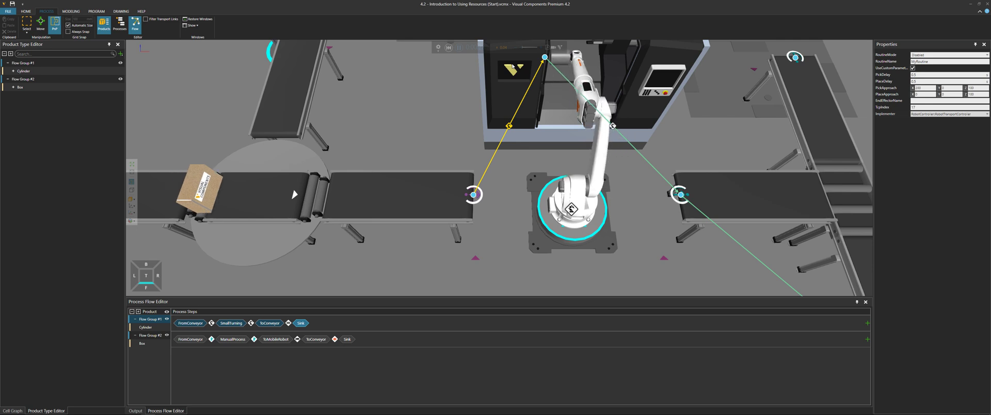
pyautogui.click(450, 48)
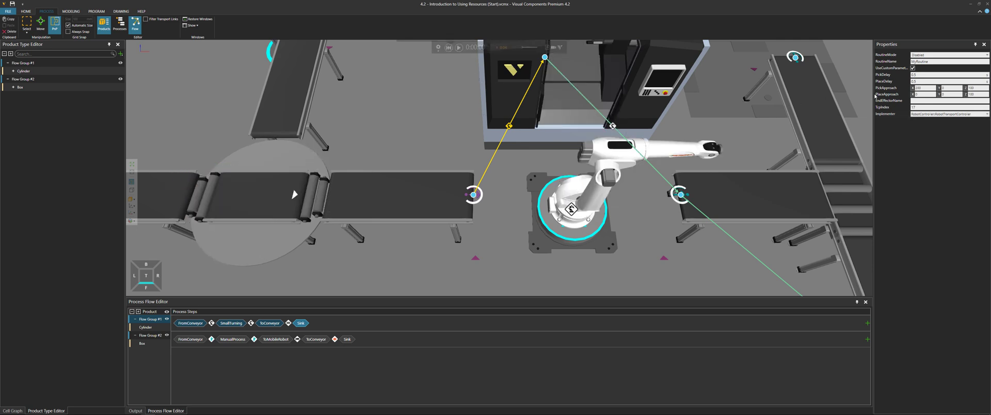
# Set PickApproach X to 0 on the robot's infeed link and rerun the simulation to watch the robot and human at work.
pyautogui.moveTo(927, 88); pyautogui.dragTo(906, 91)
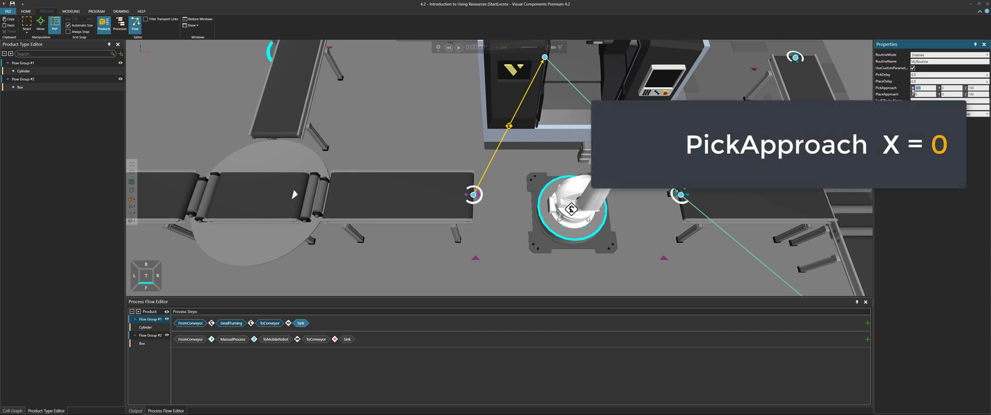
pyautogui.click(458, 47)
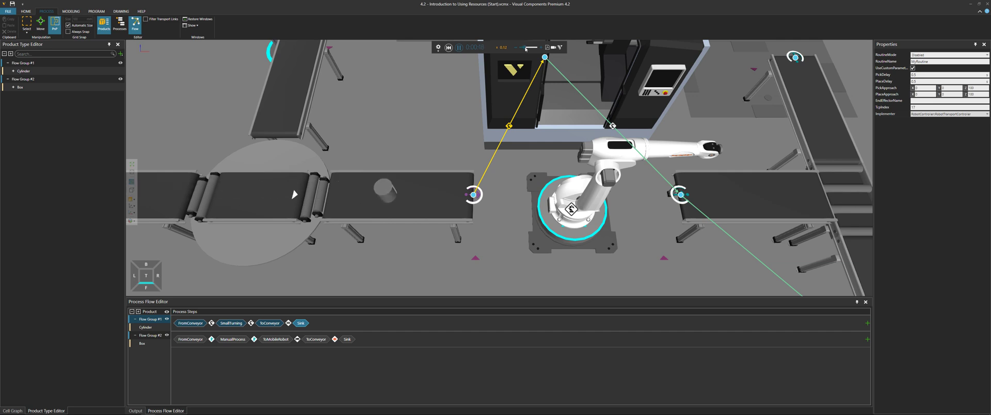
pyautogui.moveTo(525, 47); pyautogui.dragTo(523, 48)
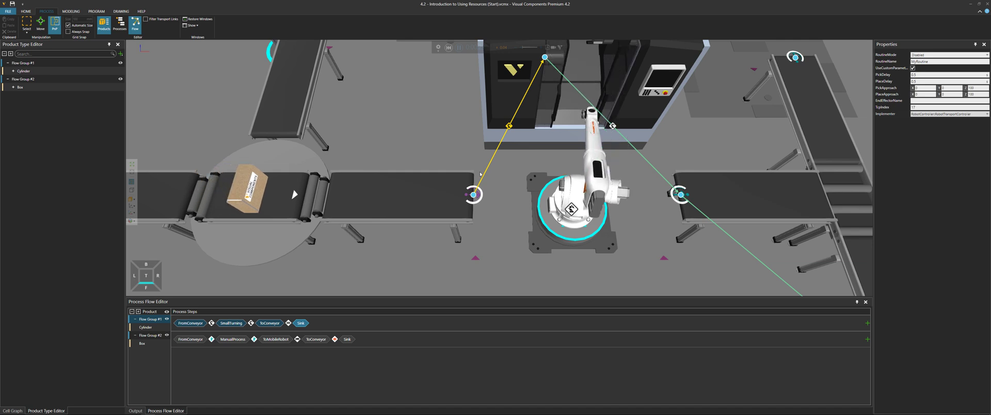
pyautogui.moveTo(649, 165); pyautogui.dragTo(564, 211, button='right')
pyautogui.scroll(-2, 564, 211)
pyautogui.moveTo(600, 186); pyautogui.dragTo(549, 209, button='right')
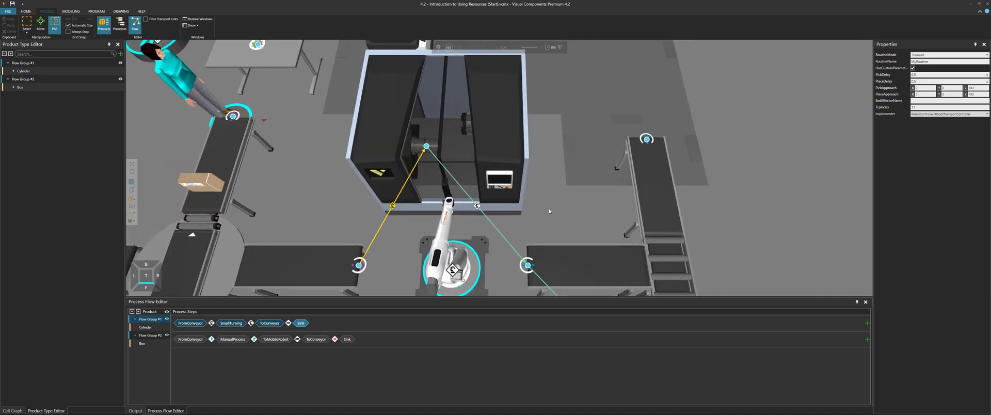
pyautogui.scroll(-2, 549, 211)
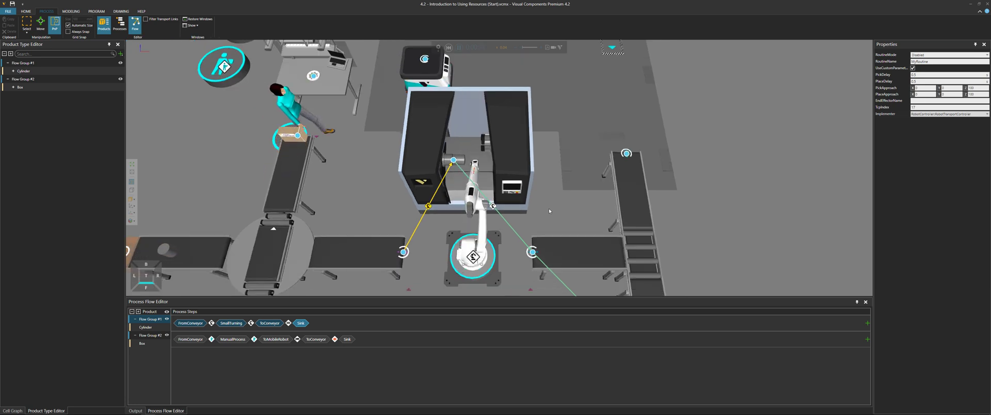
pyautogui.moveTo(602, 215); pyautogui.dragTo(542, 191, button='right')
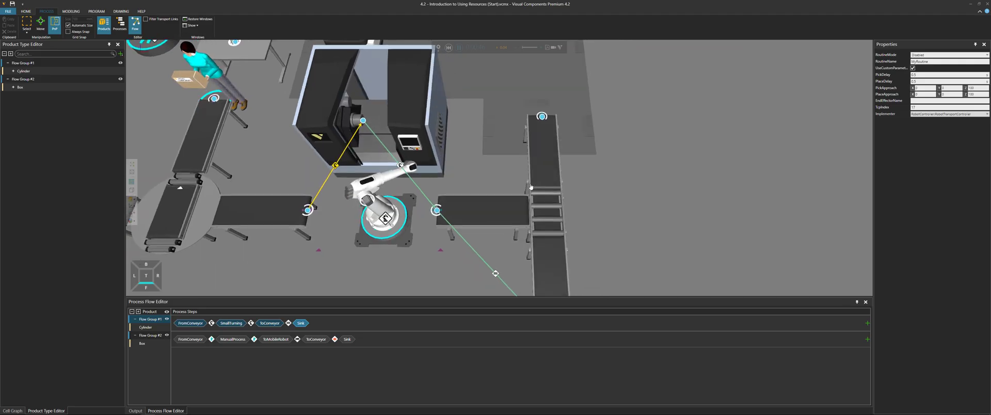
pyautogui.moveTo(542, 191); pyautogui.dragTo(567, 186, button='right')
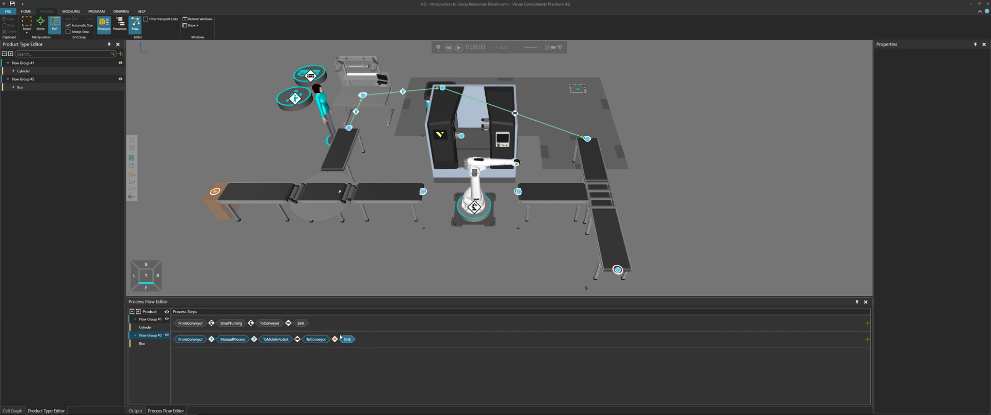
# With Flow Group #1 active, try linking the box outfeed conveyor's node to the Sink node.
pyautogui.moveTo(336, 342)
pyautogui.click(154, 319)
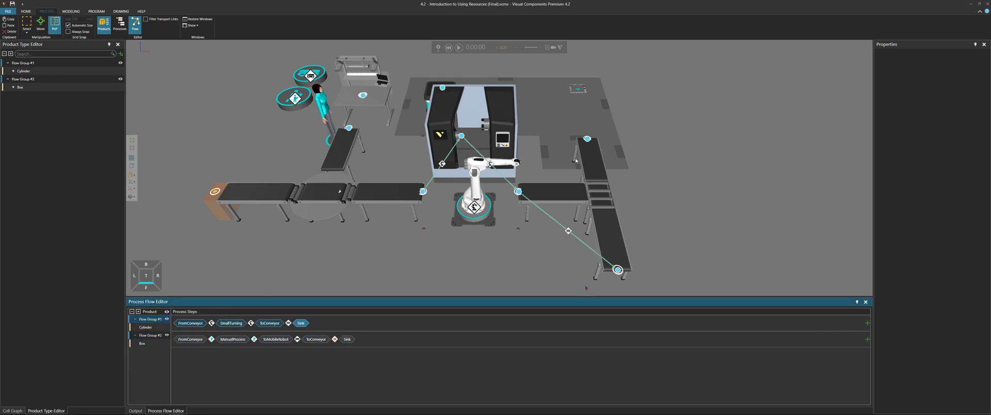
pyautogui.click(586, 139)
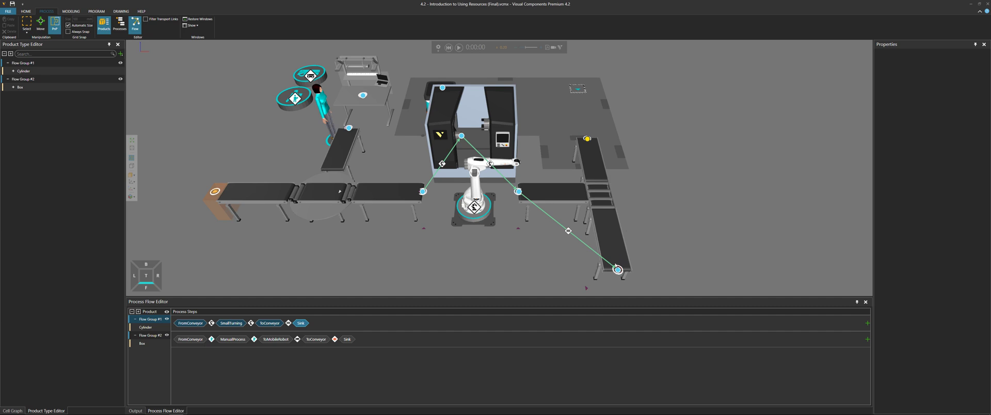
pyautogui.click(618, 270)
# Compare the links of Flow Group #2 and Flow Group #1, and delete the misplaced outfeed conveyor link from Flow Group #1.
pyautogui.click(151, 337)
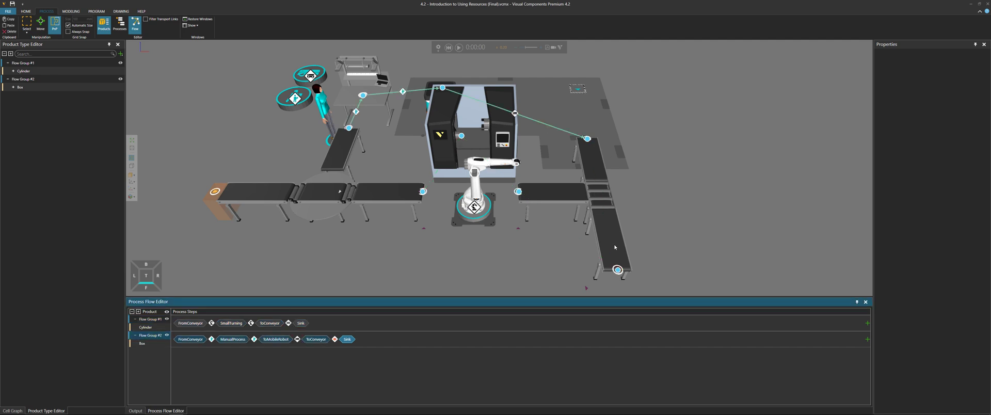
pyautogui.click(149, 319)
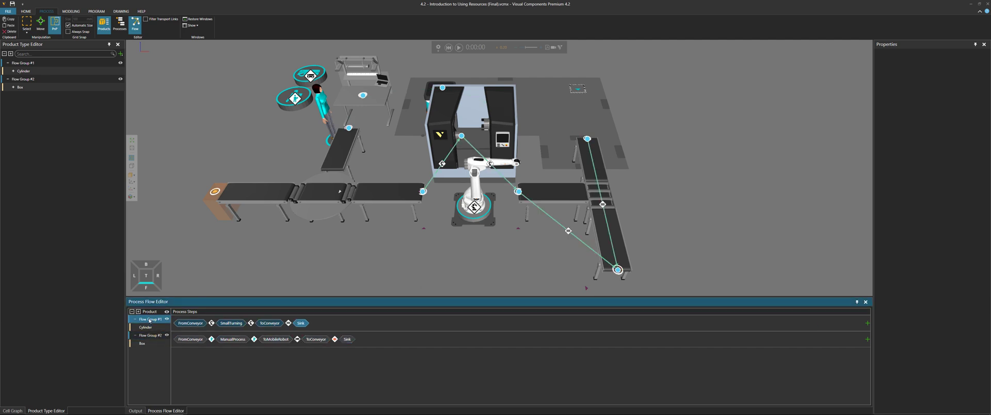
pyautogui.rightClick(602, 204)
pyautogui.click(623, 230)
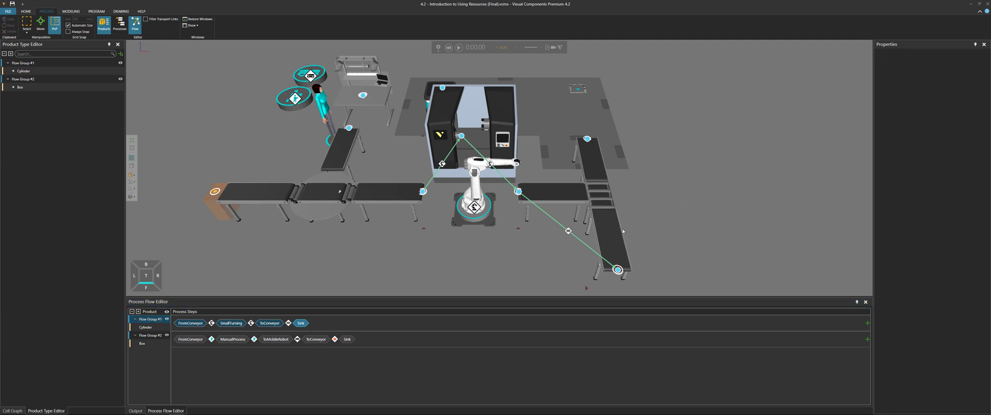
# Make Flow Group #2 active, link ToConveyor to the Sink node along the outfeed conveyor, and select the new link.
pyautogui.click(150, 336)
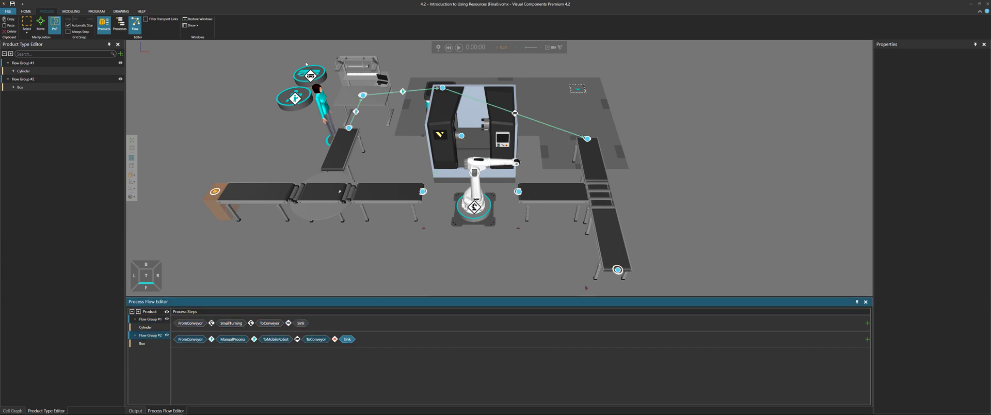
pyautogui.click(589, 140)
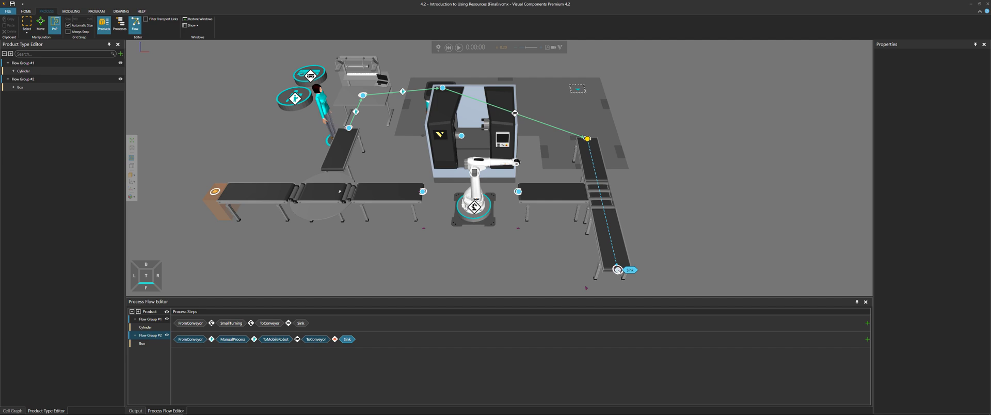
pyautogui.click(617, 269)
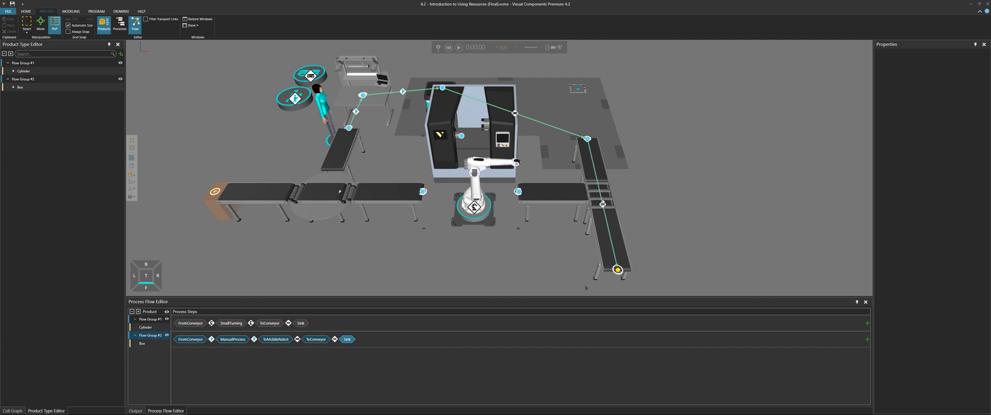
pyautogui.click(603, 203)
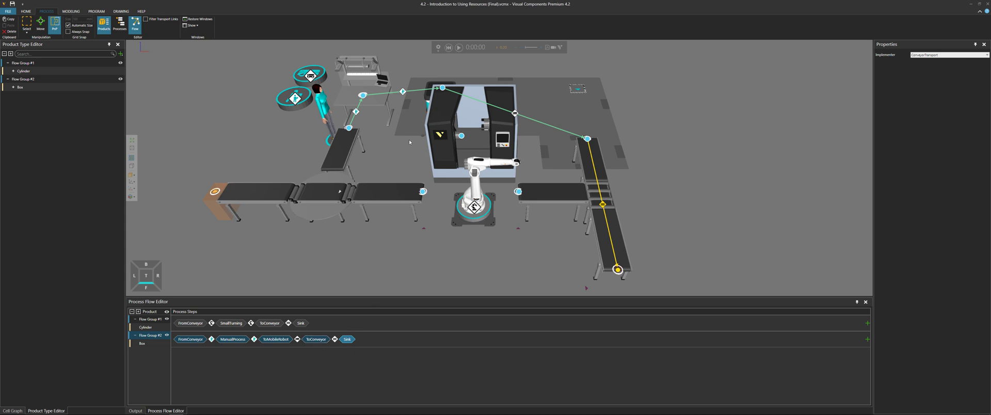
# Run the simulation and follow a box along the outfeed conveyor to the Sink from several viewing angles.
pyautogui.click(459, 47)
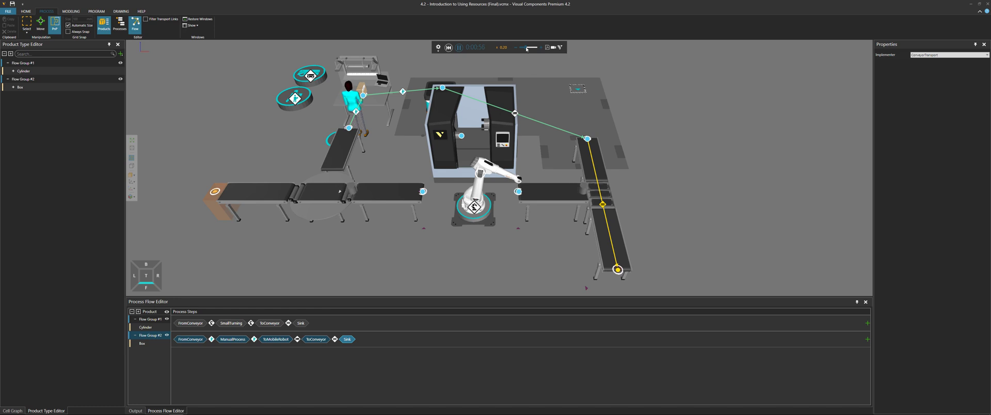
pyautogui.moveTo(698, 184); pyautogui.dragTo(681, 186, button='right')
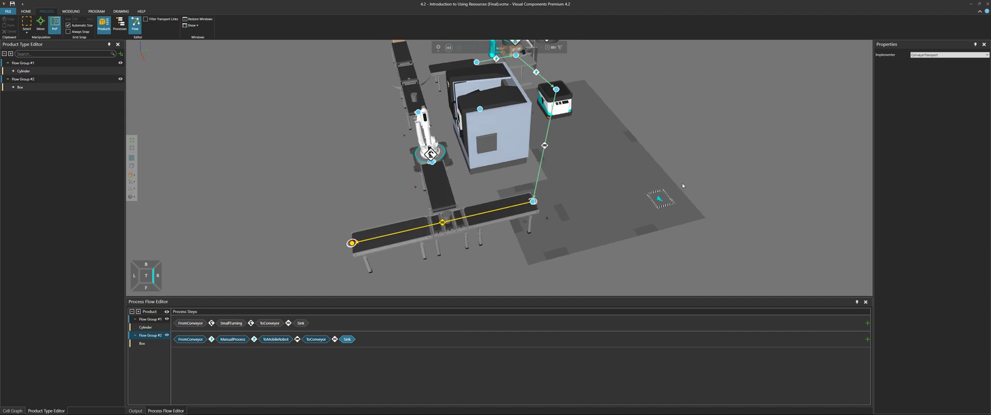
pyautogui.moveTo(392, 237); pyautogui.dragTo(368, 197, button='right')
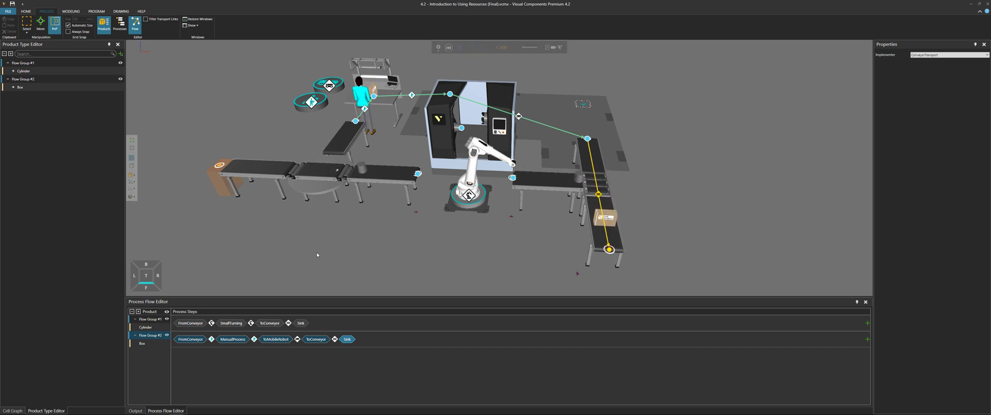
pyautogui.click(146, 283)
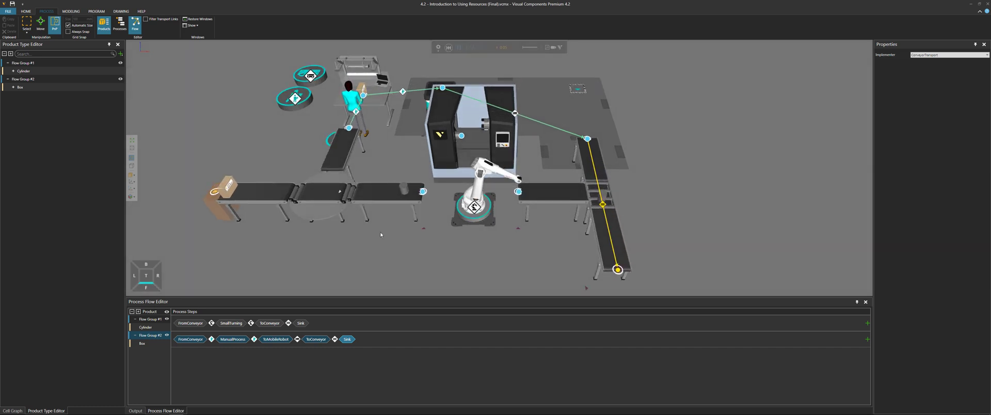